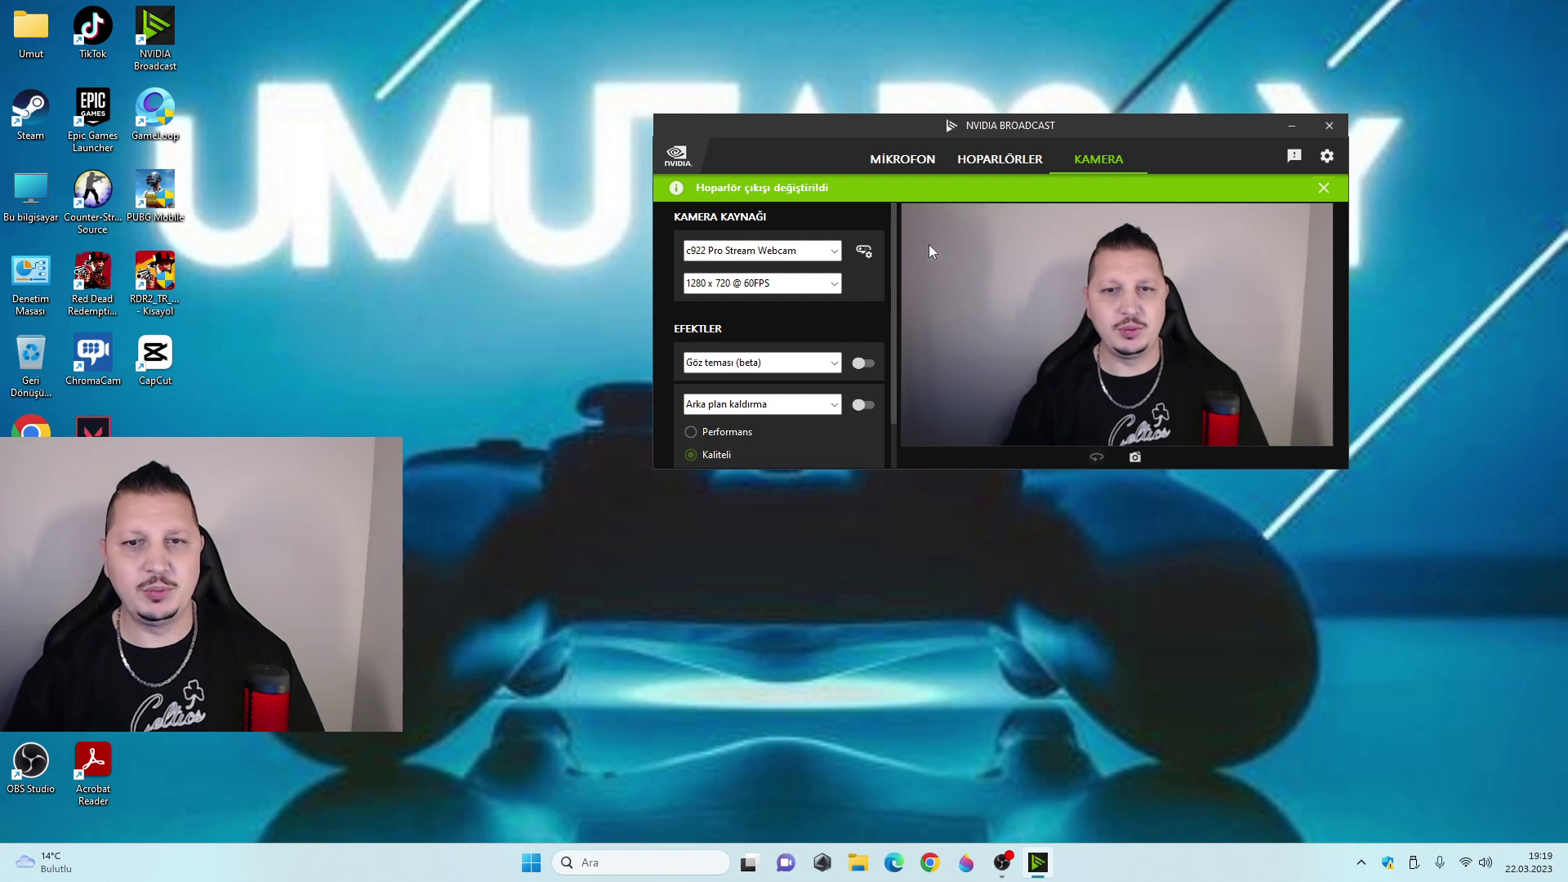
Step: Look through the microphone, speaker and camera sections
{"action": "left_click", "coordinate": [902, 163]}
{"action": "left_click", "coordinate": [1011, 158]}
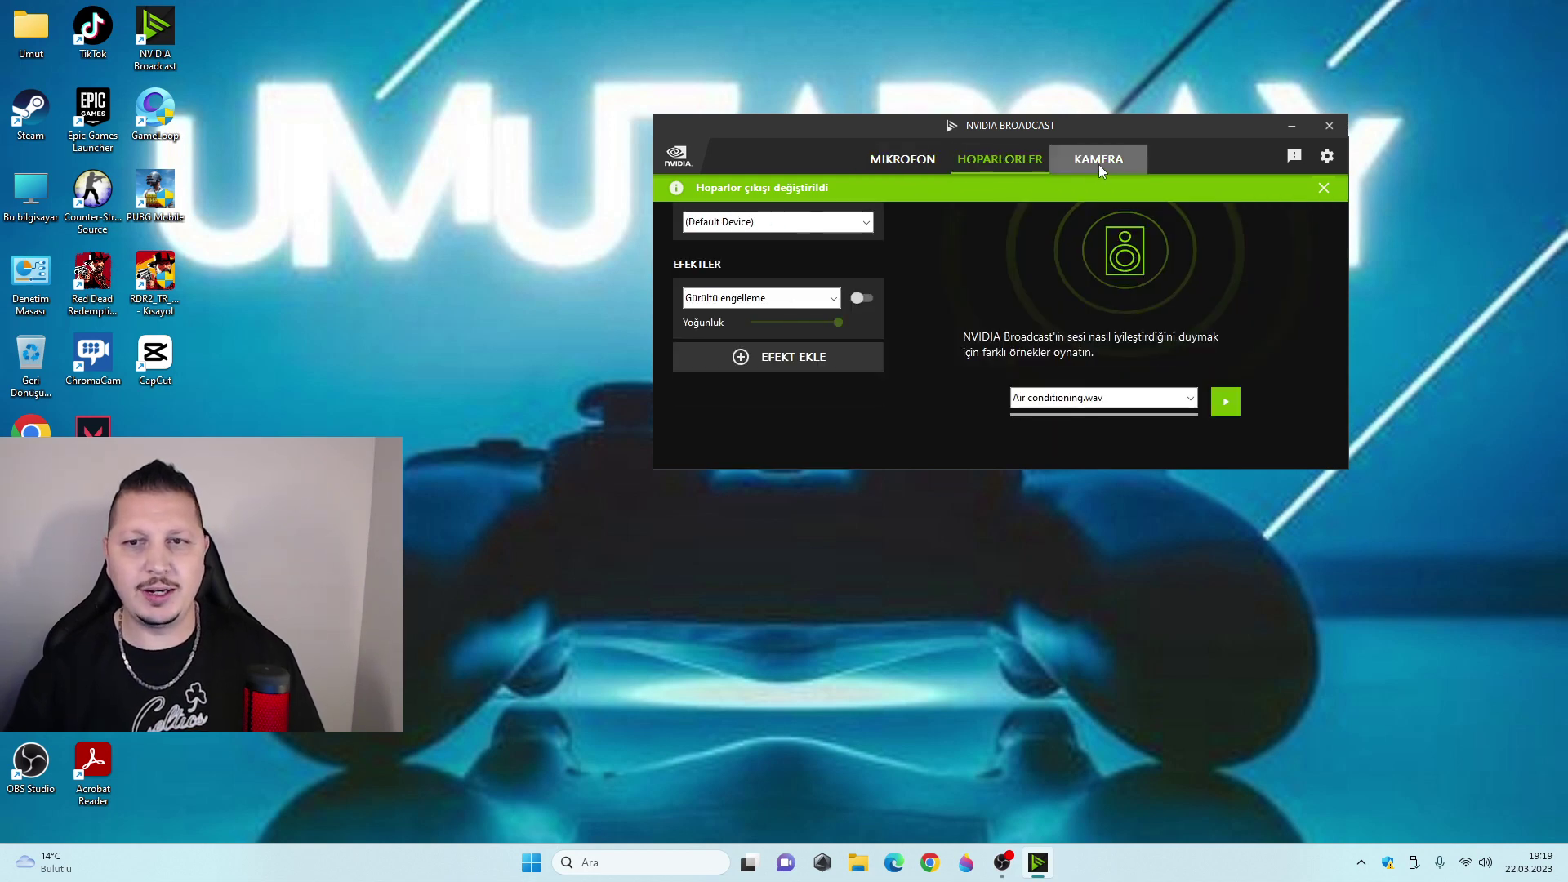
{"action": "left_click", "coordinate": [1099, 165]}
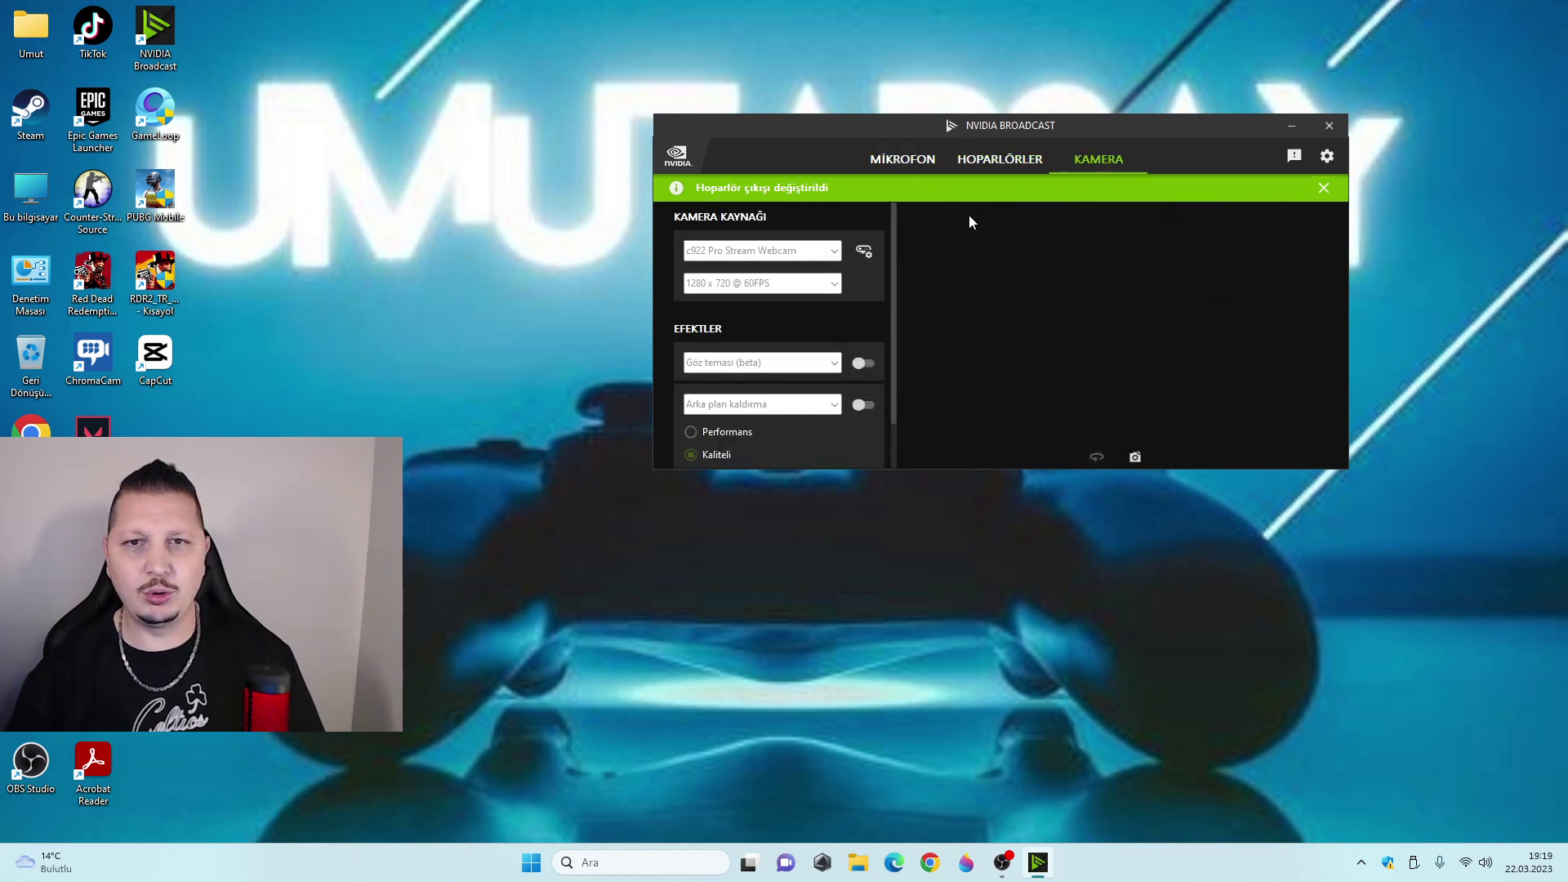
Step: Choose Mikrofon (HyperX Quadcast) as the microphone source
{"action": "left_click", "coordinate": [919, 159]}
{"action": "left_click", "coordinate": [866, 223]}
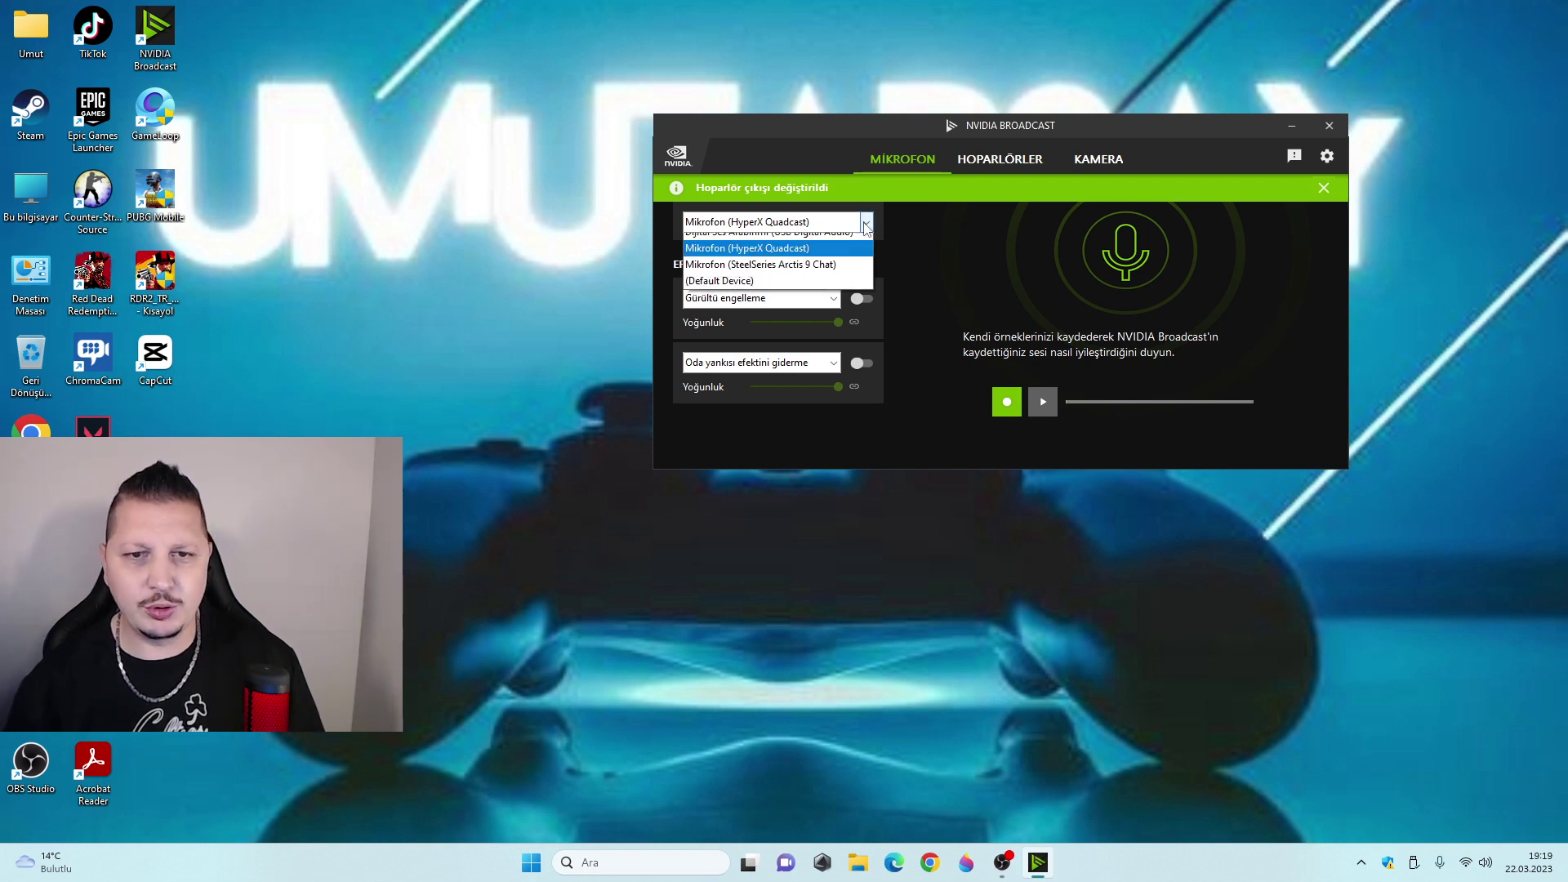
{"action": "left_click", "coordinate": [827, 258]}
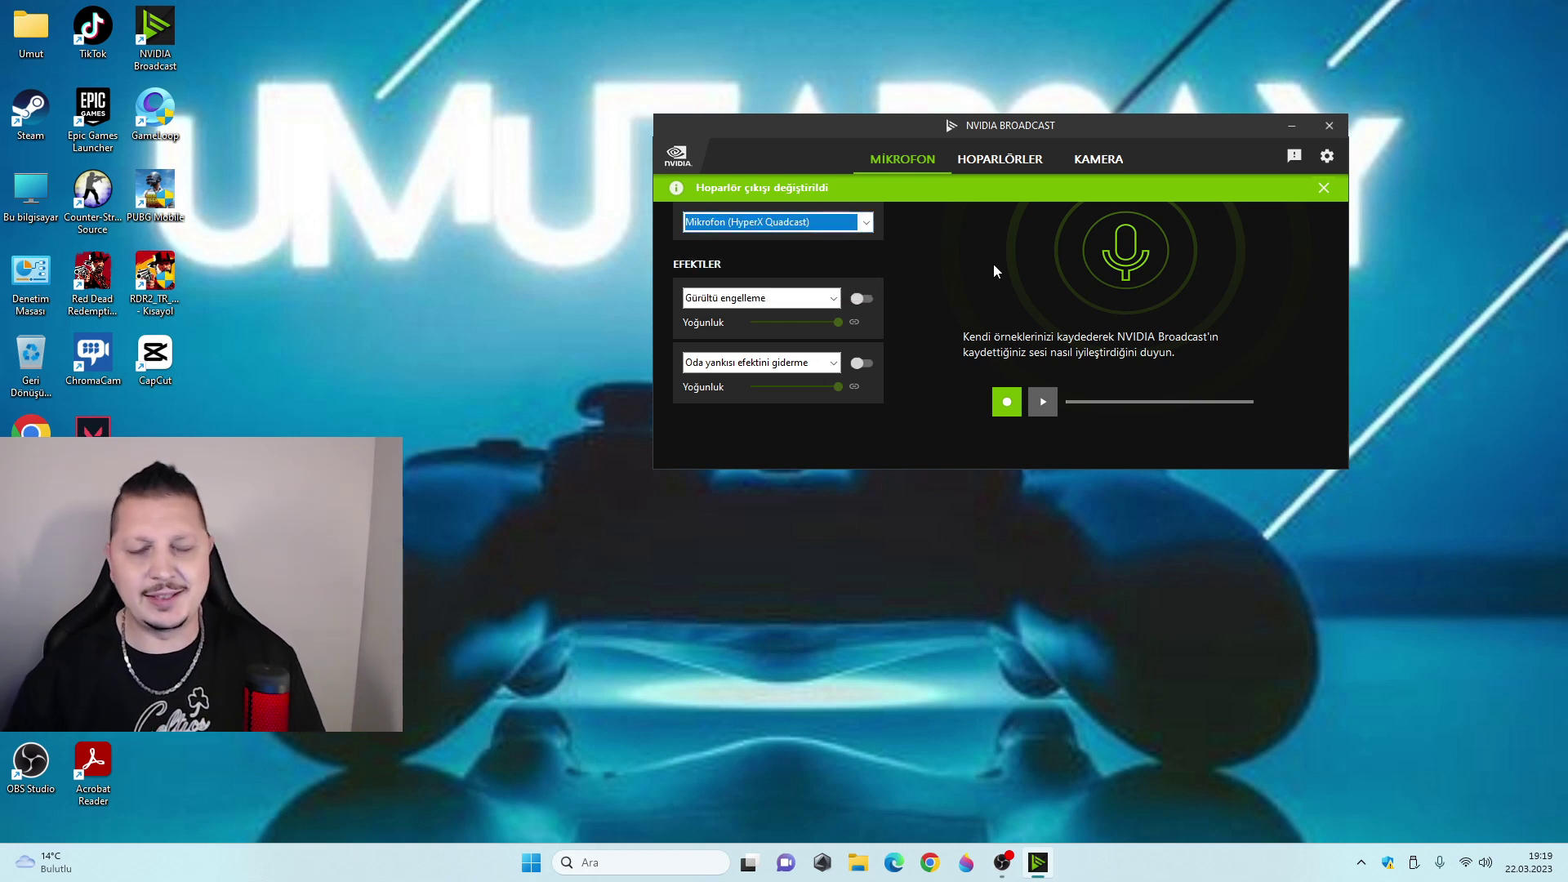
Step: Test the Oda yankısı efektini giderme effect on the microphone and leave it enabled
{"action": "left_click", "coordinate": [860, 365]}
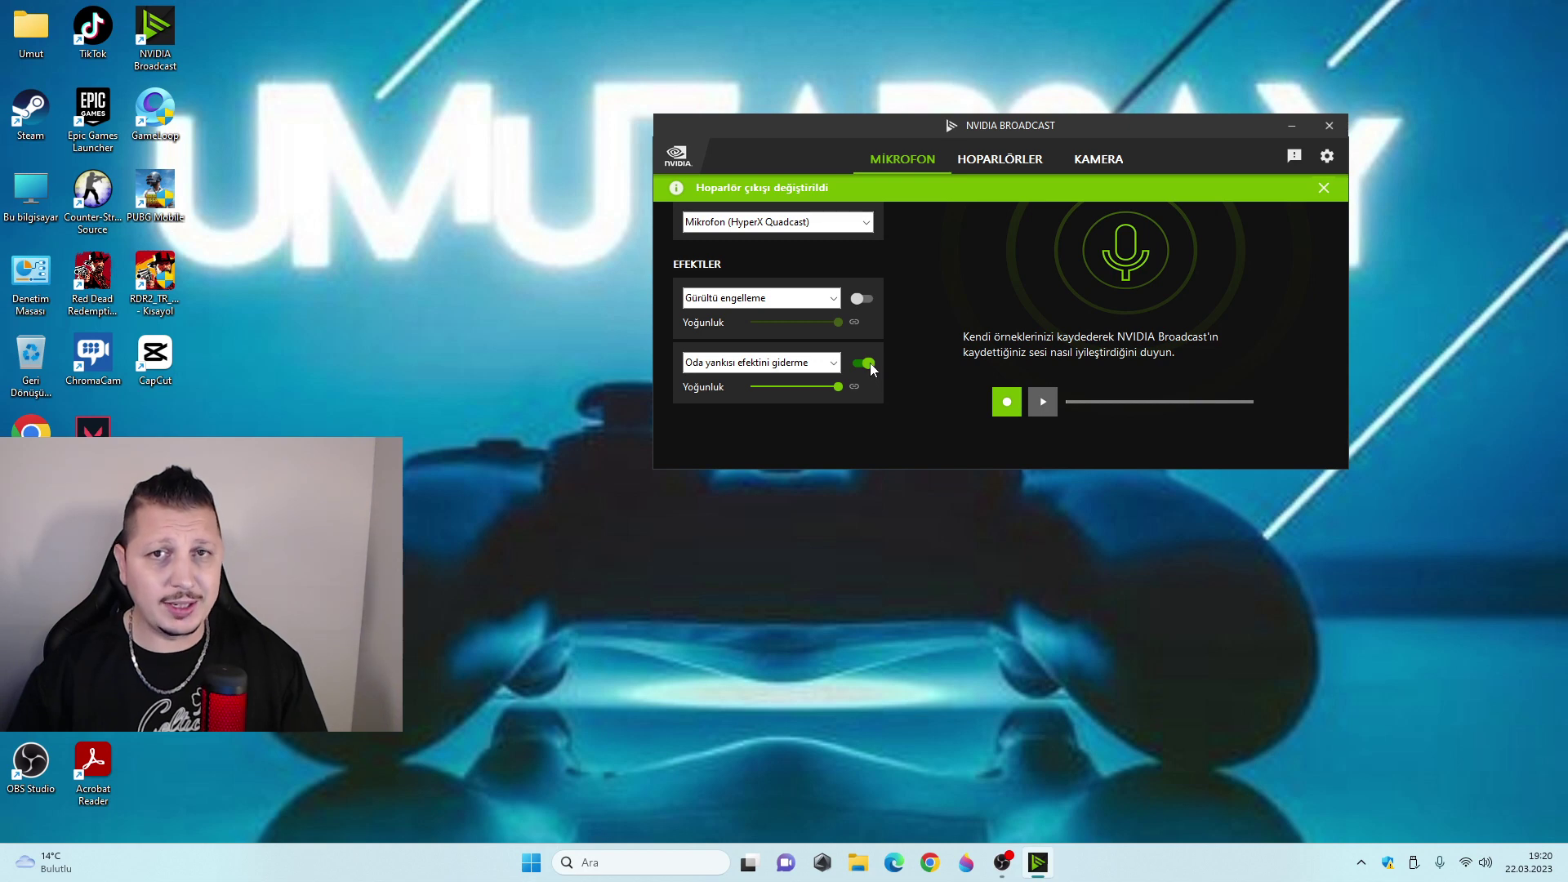
{"action": "left_click", "coordinate": [870, 364]}
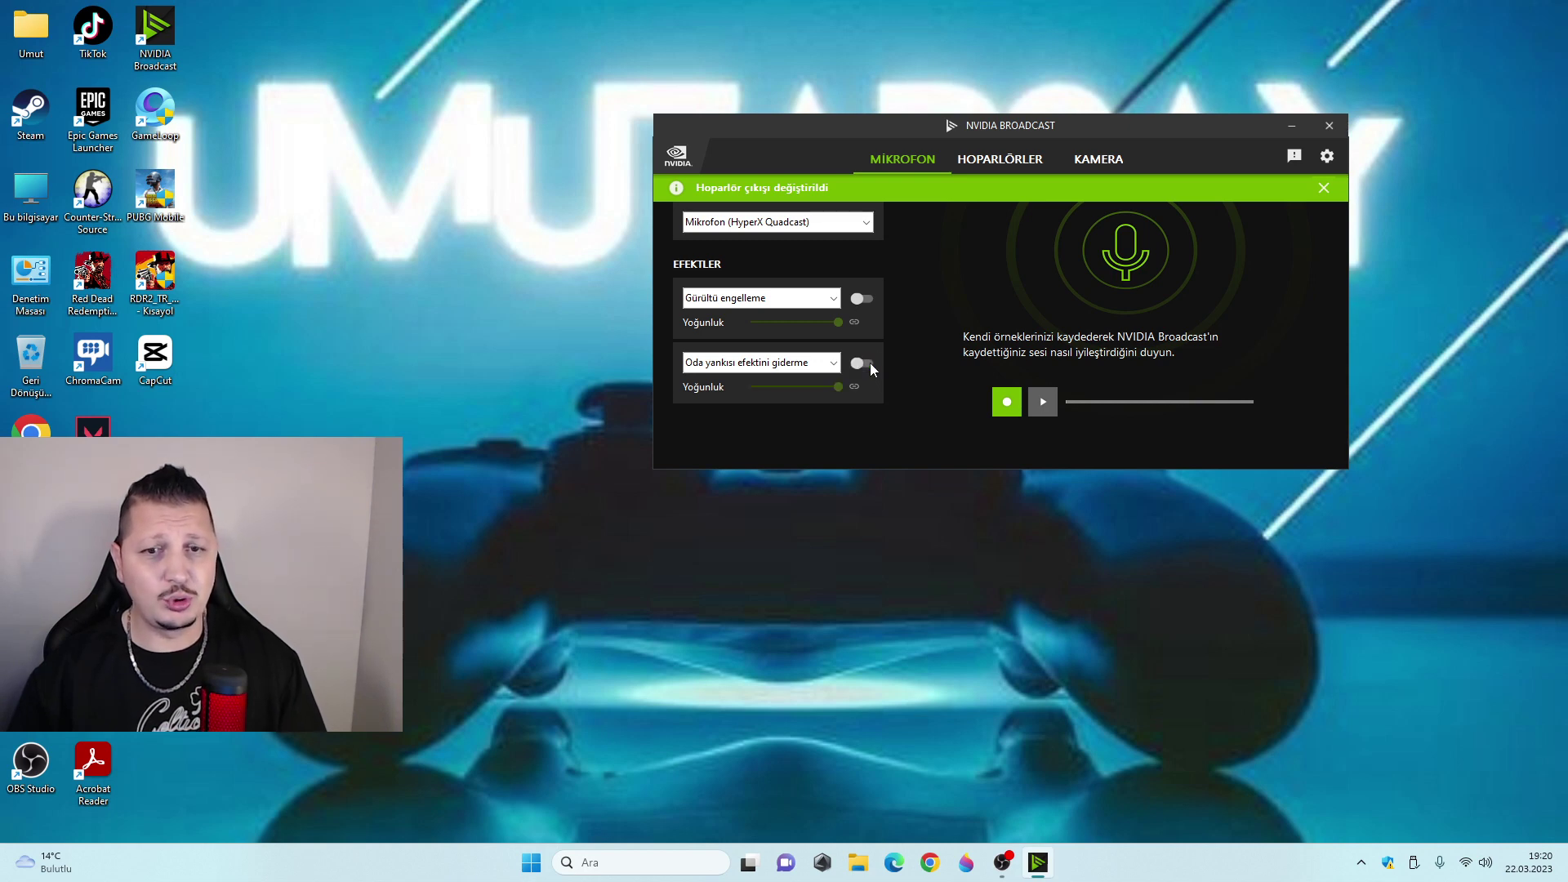
{"action": "left_click", "coordinate": [858, 368]}
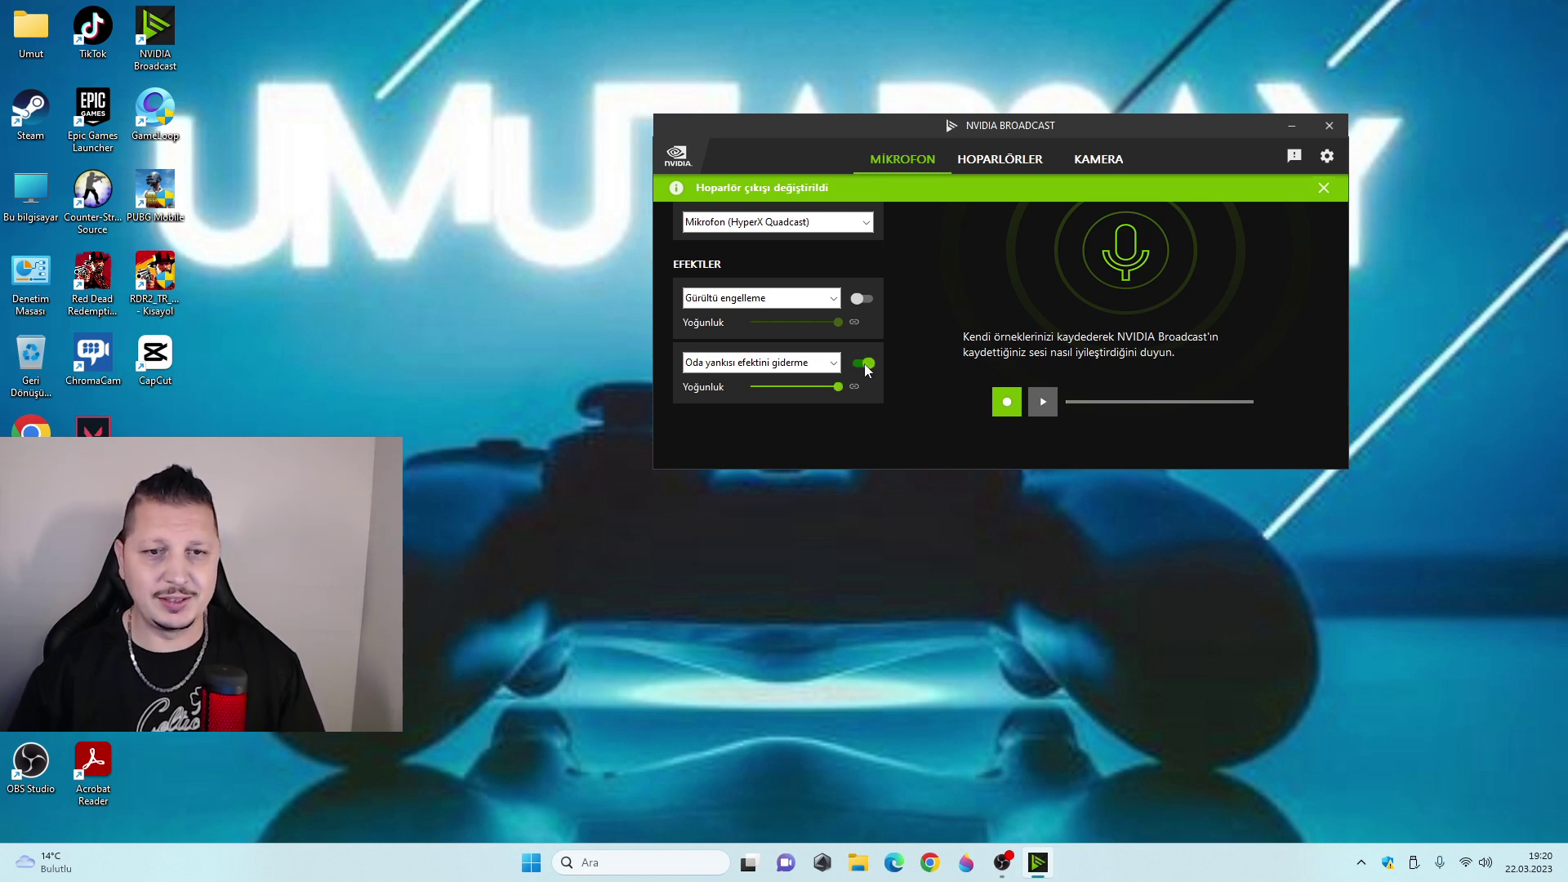
Step: Try the Gürültü engelleme effect on the microphone and switch it back off
{"action": "left_click", "coordinate": [860, 300]}
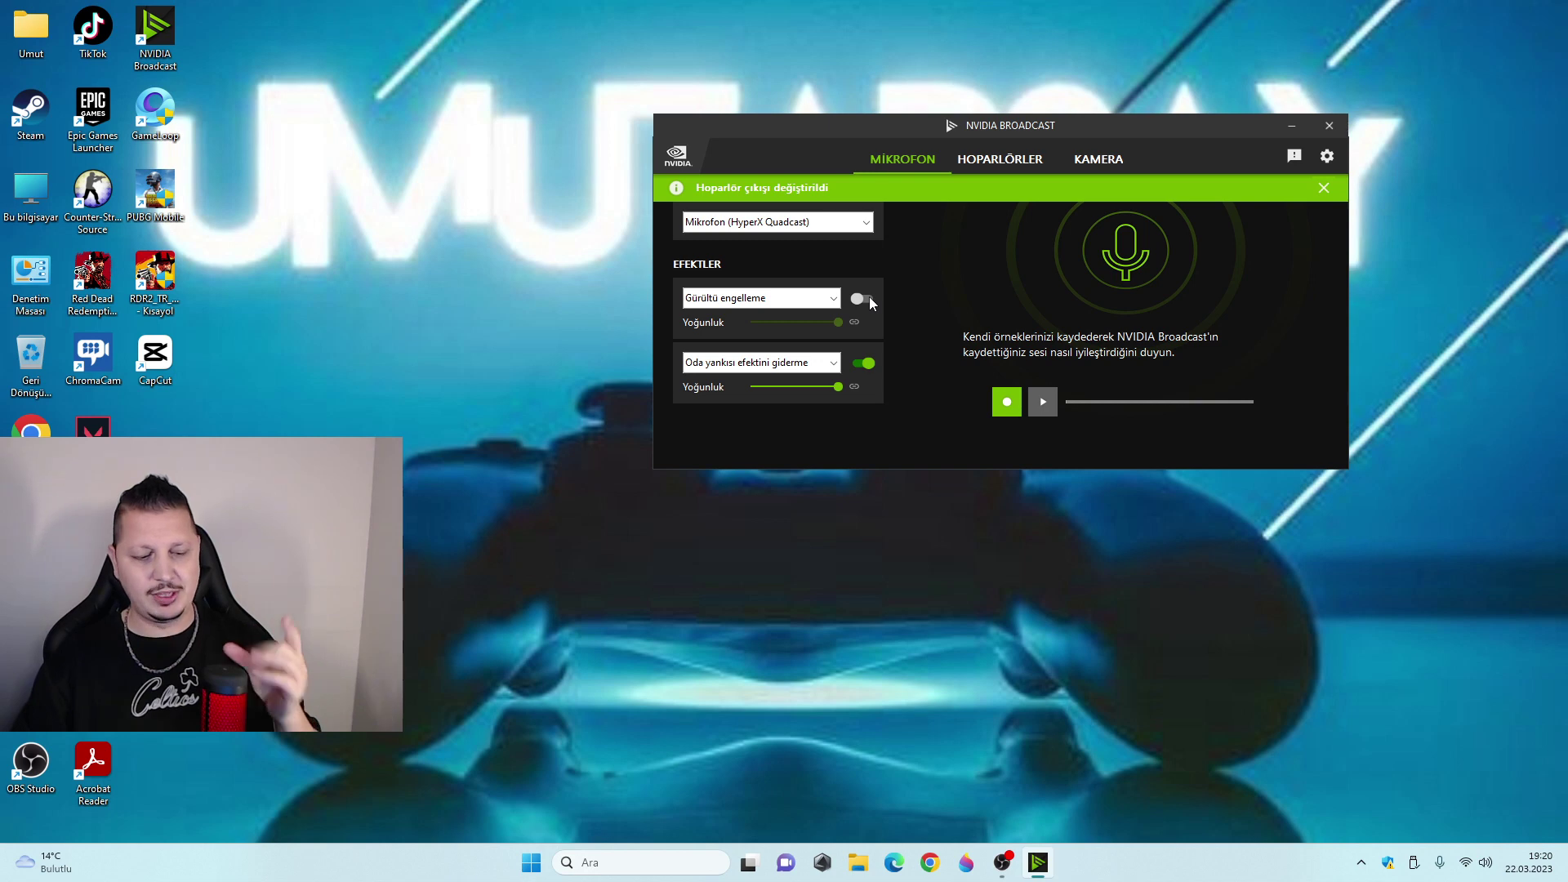
{"action": "left_click", "coordinate": [867, 300]}
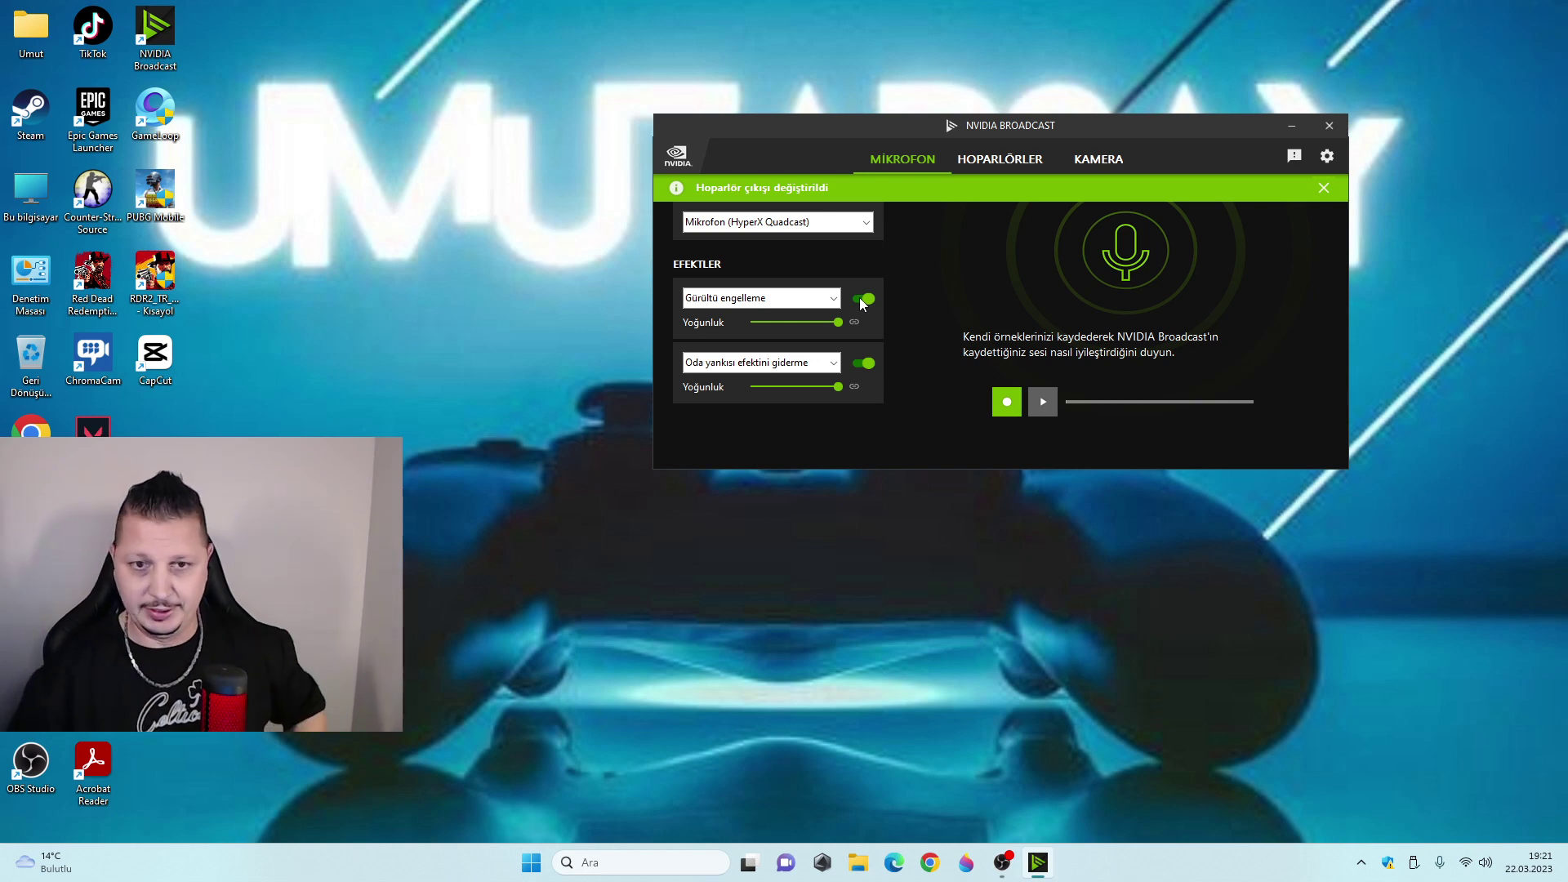
{"action": "left_click", "coordinate": [866, 301]}
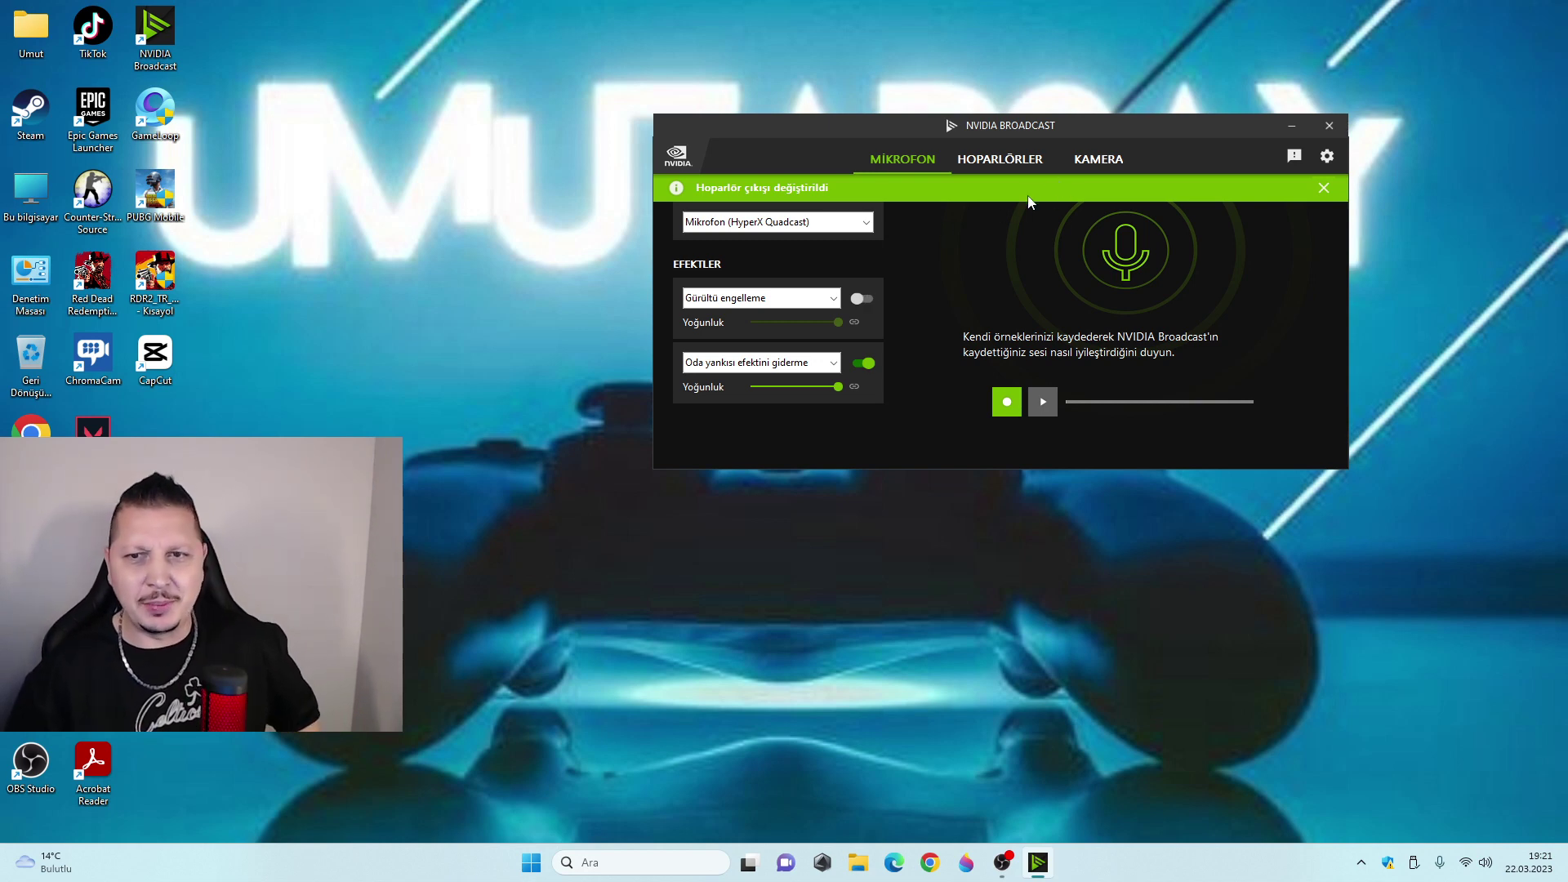
Step: Review the output devices available for the speakers, keeping the default device
{"action": "left_click", "coordinate": [1025, 159]}
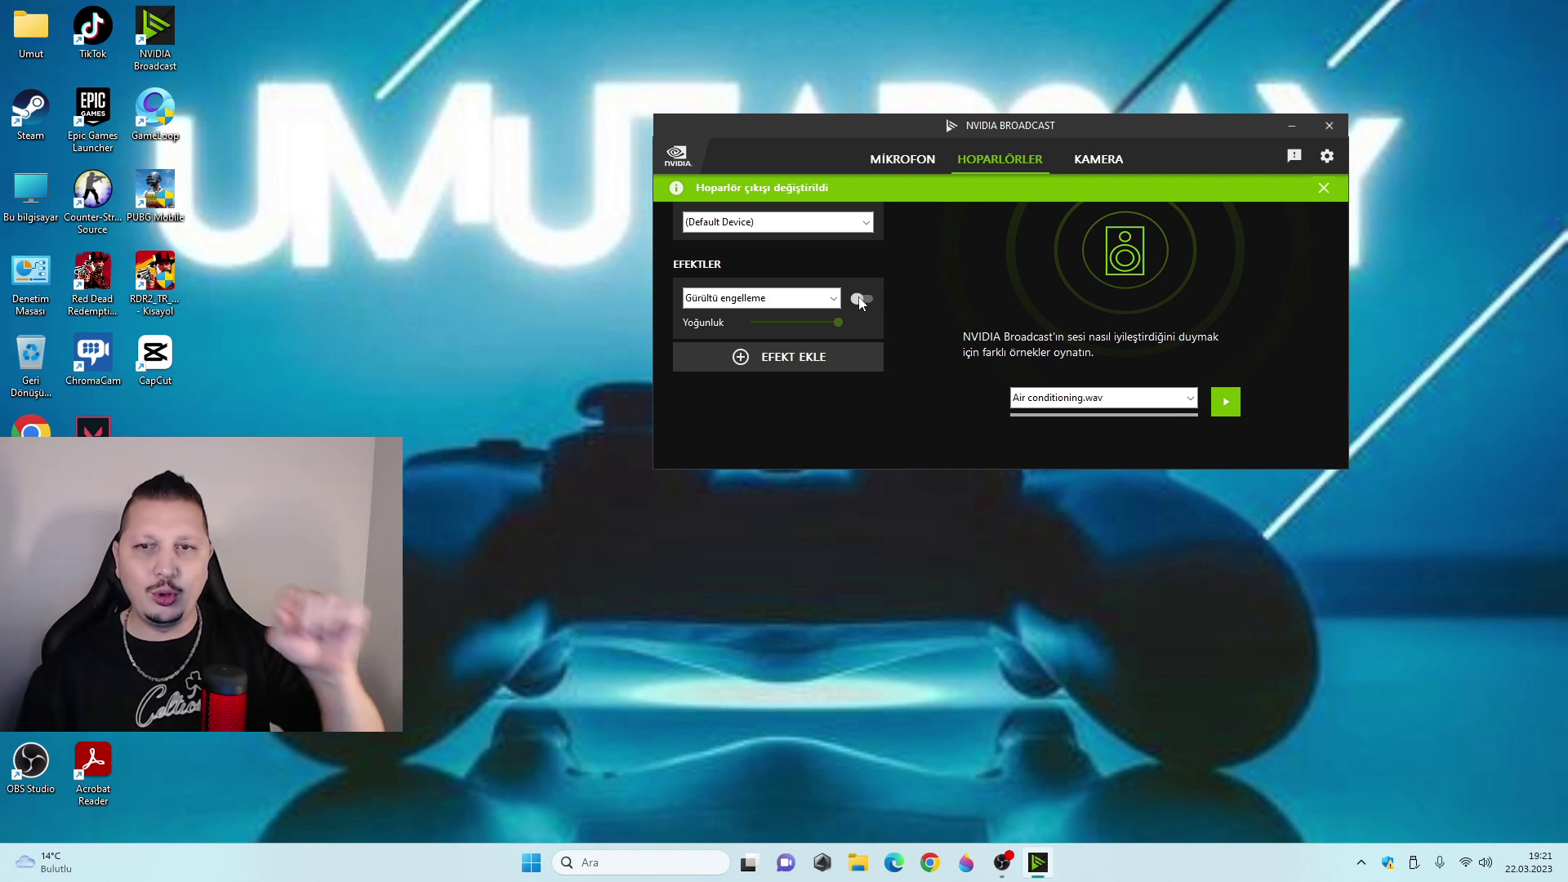
{"action": "left_click", "coordinate": [864, 223]}
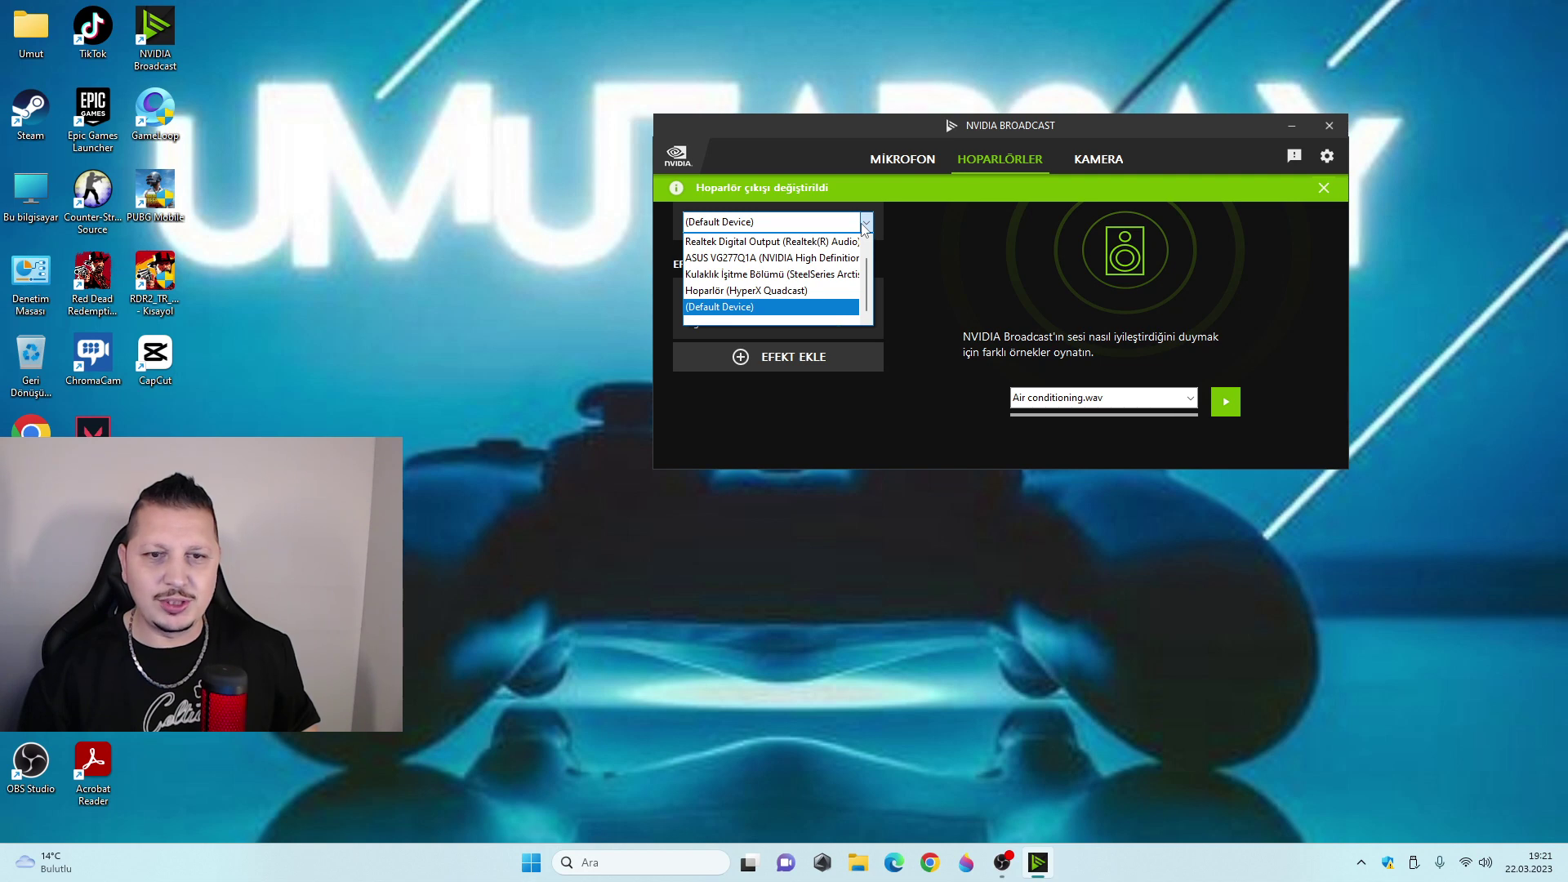
{"action": "left_click", "coordinate": [866, 223]}
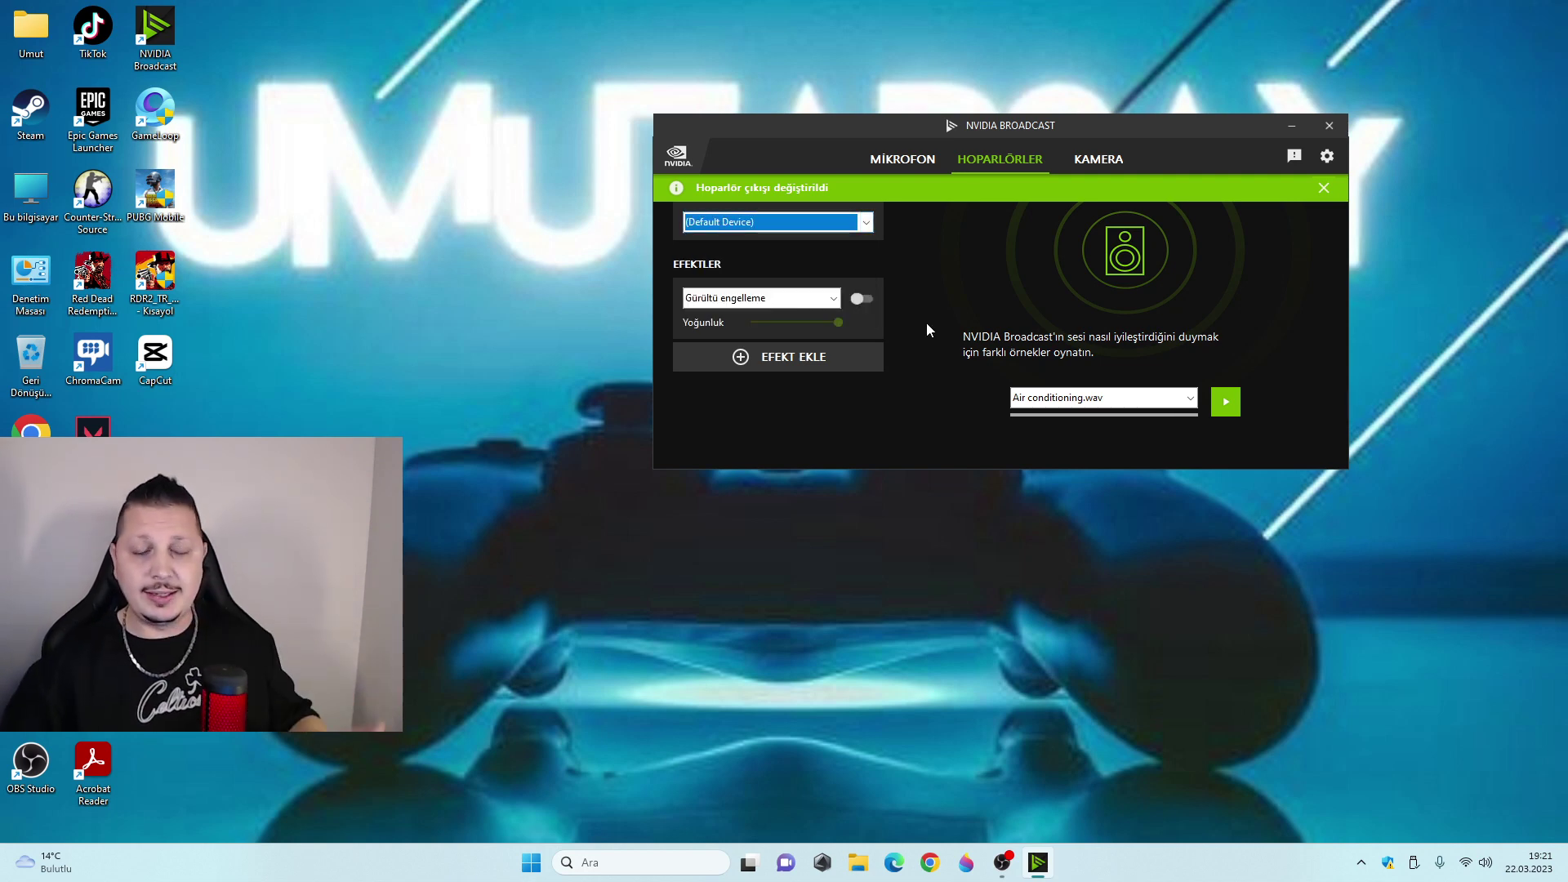
Step: Choose c922 Pro Stream Webcam as the camera source
{"action": "left_click", "coordinate": [1096, 165]}
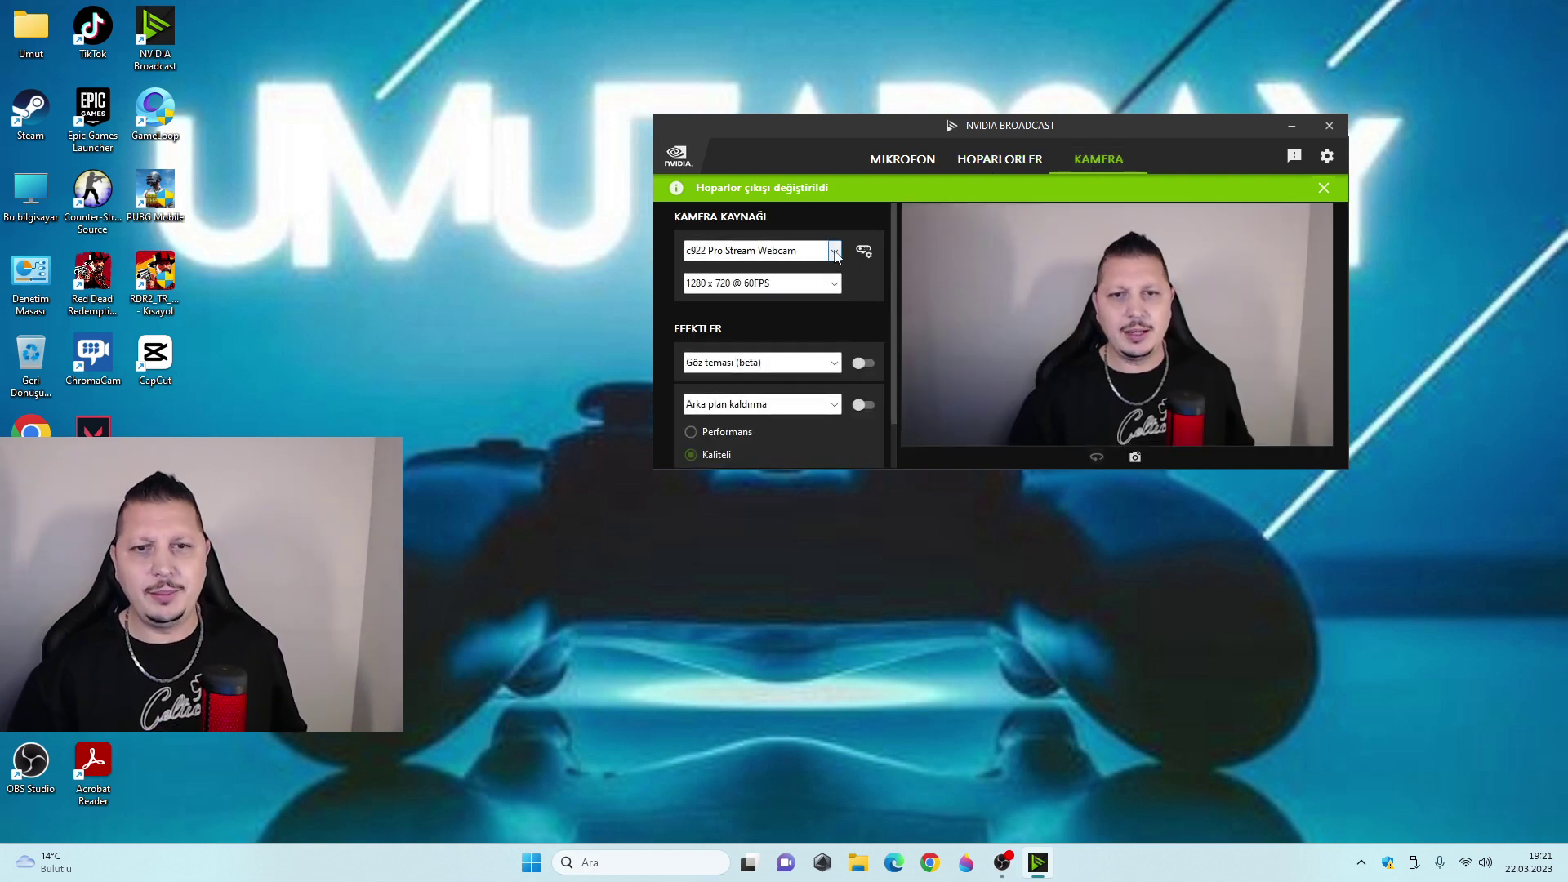
{"action": "left_click", "coordinate": [833, 251]}
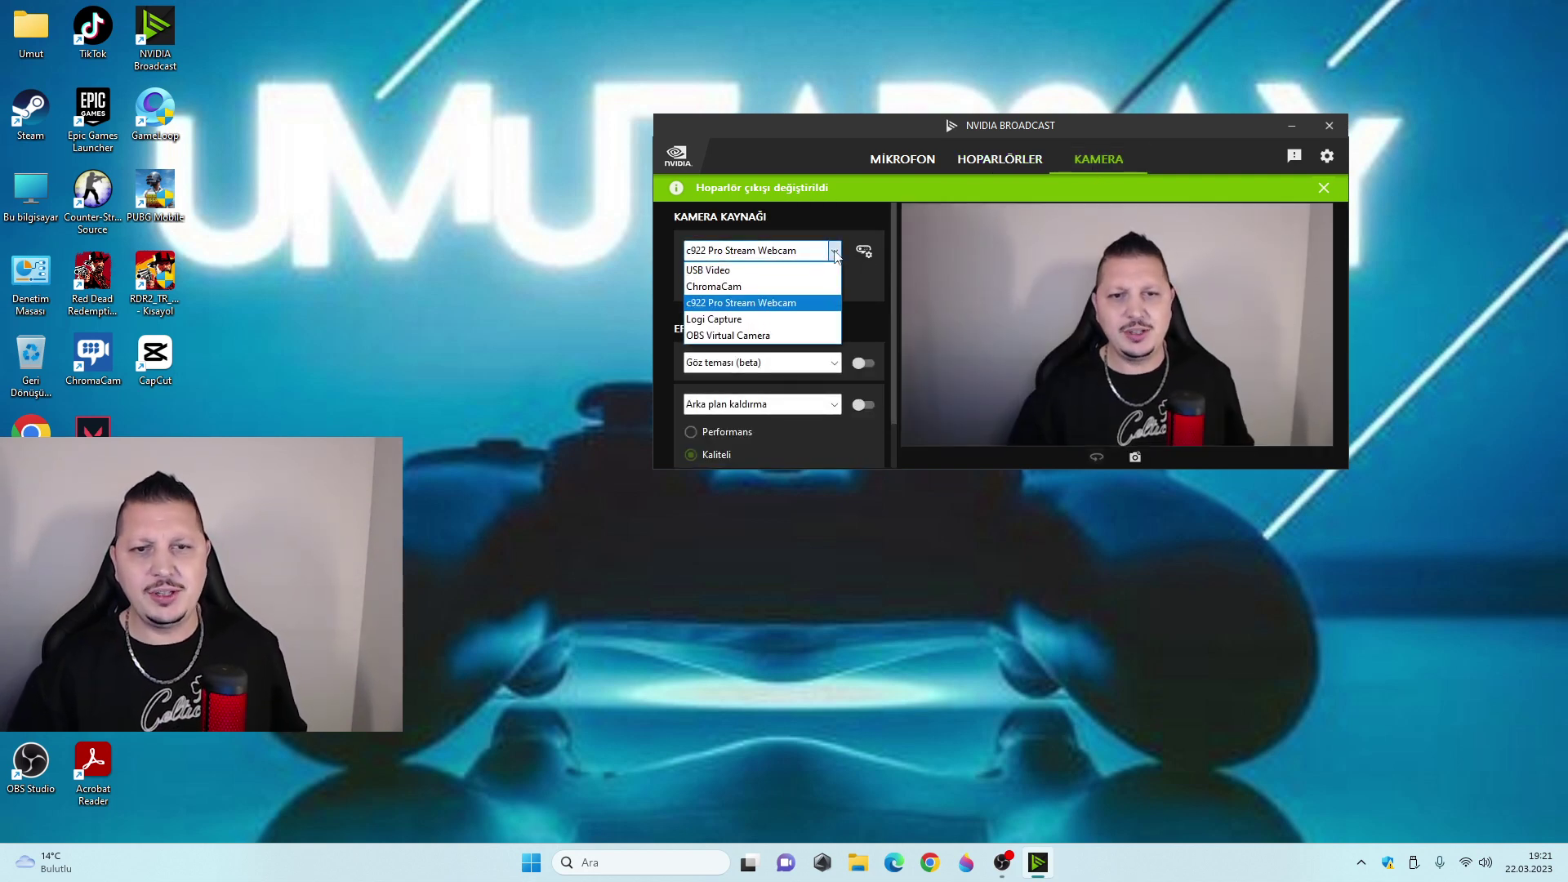
{"action": "left_click", "coordinate": [792, 304]}
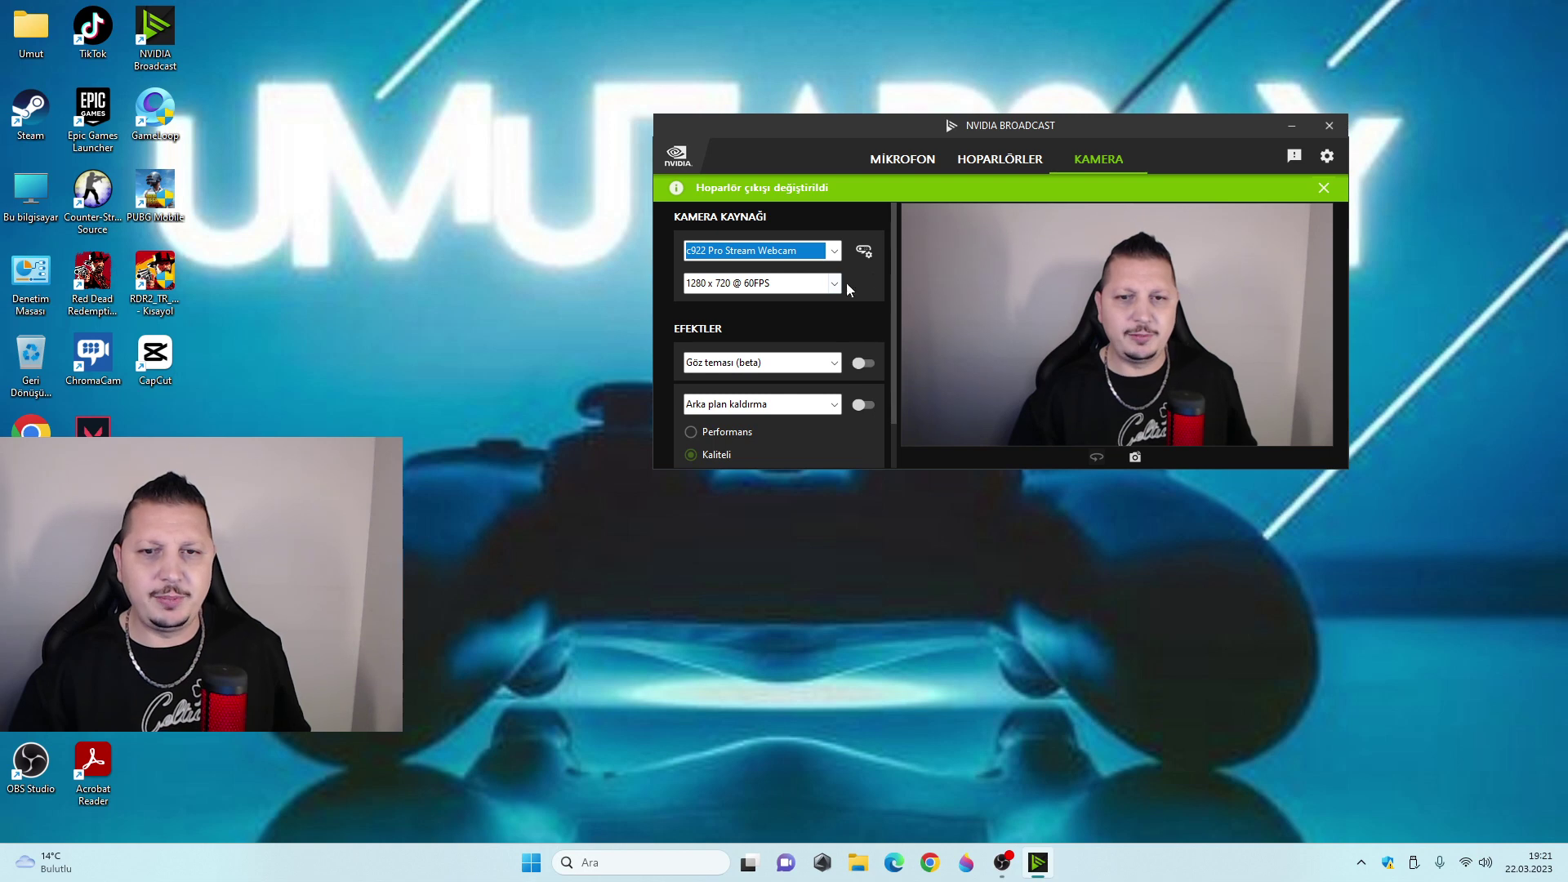
Step: Check the available camera effects and turn on the Arka plan kaldırma effect
{"action": "scroll", "coordinate": [885, 305], "scroll_direction": "down", "scroll_amount": 1}
{"action": "scroll", "coordinate": [884, 305], "scroll_direction": "down", "scroll_amount": 1}
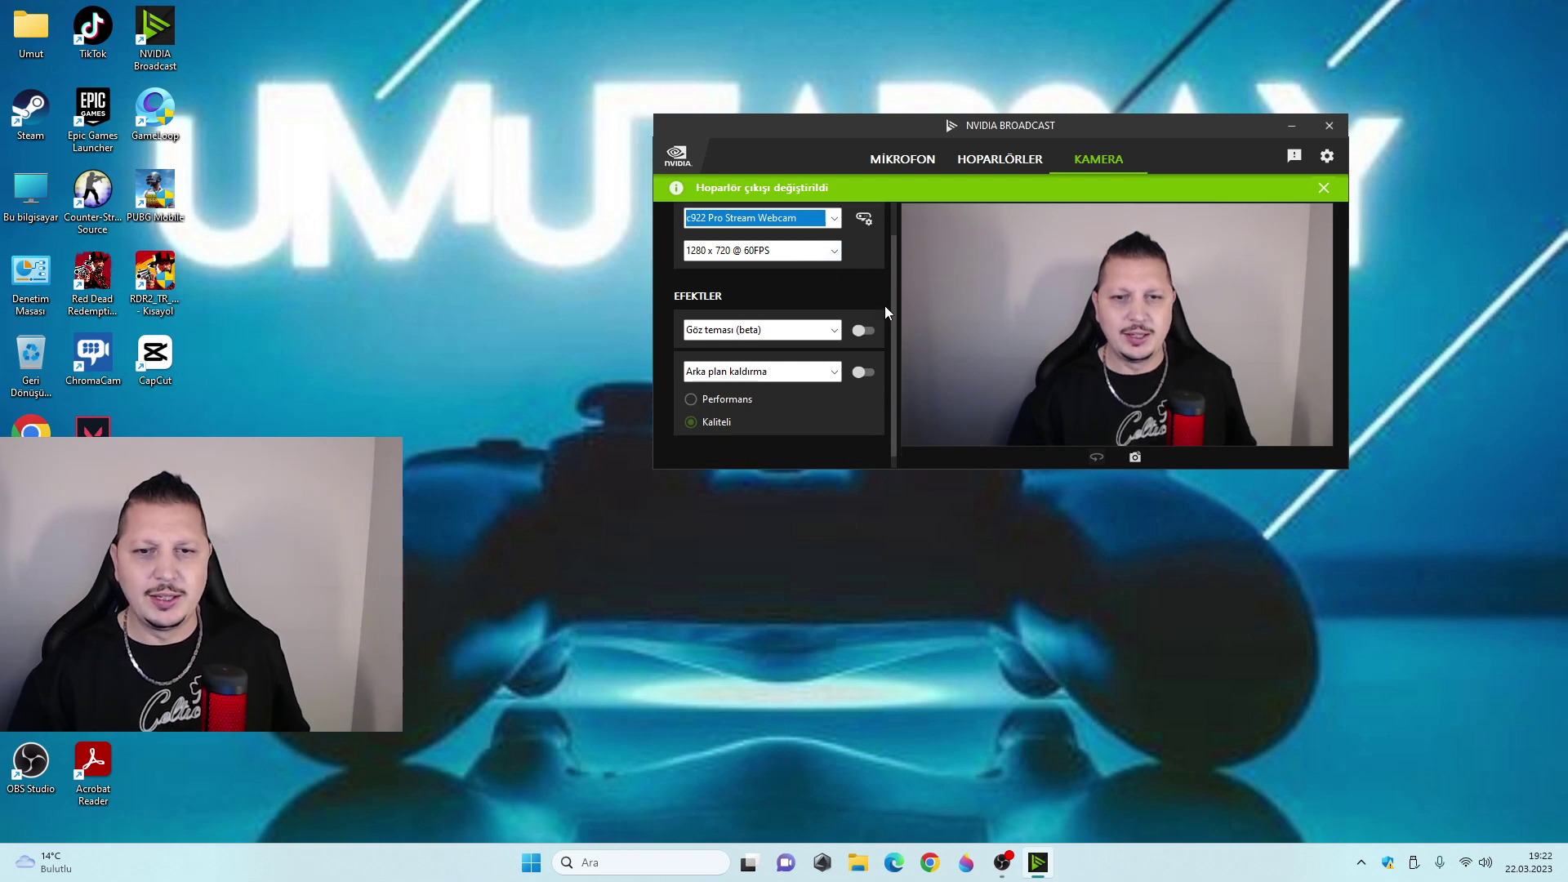
{"action": "left_click", "coordinate": [834, 373]}
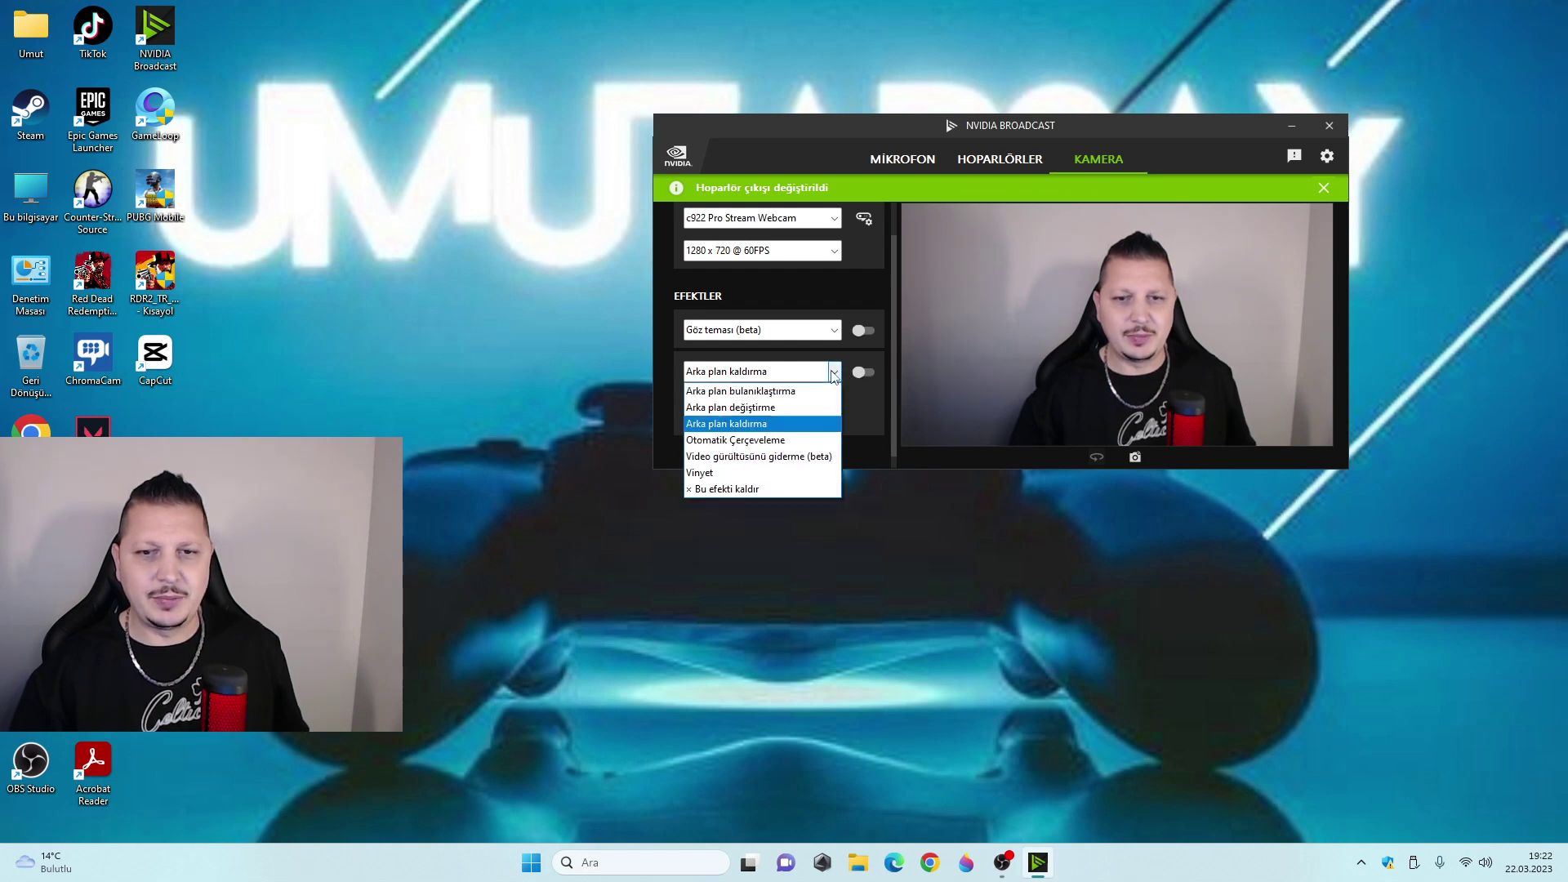
{"action": "left_click", "coordinate": [835, 373]}
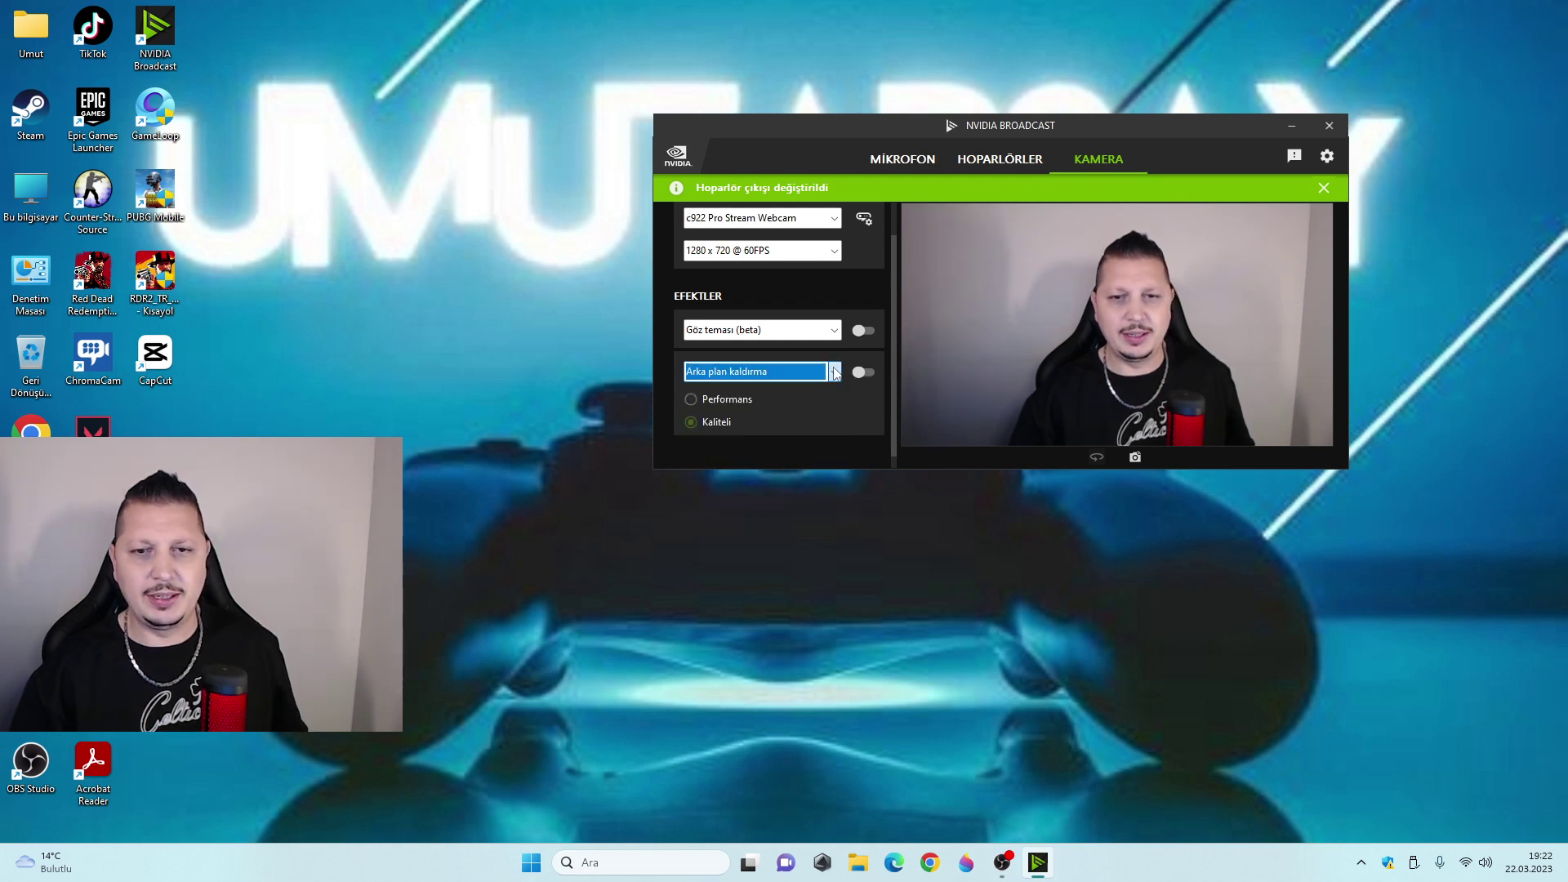
{"action": "left_click", "coordinate": [861, 373]}
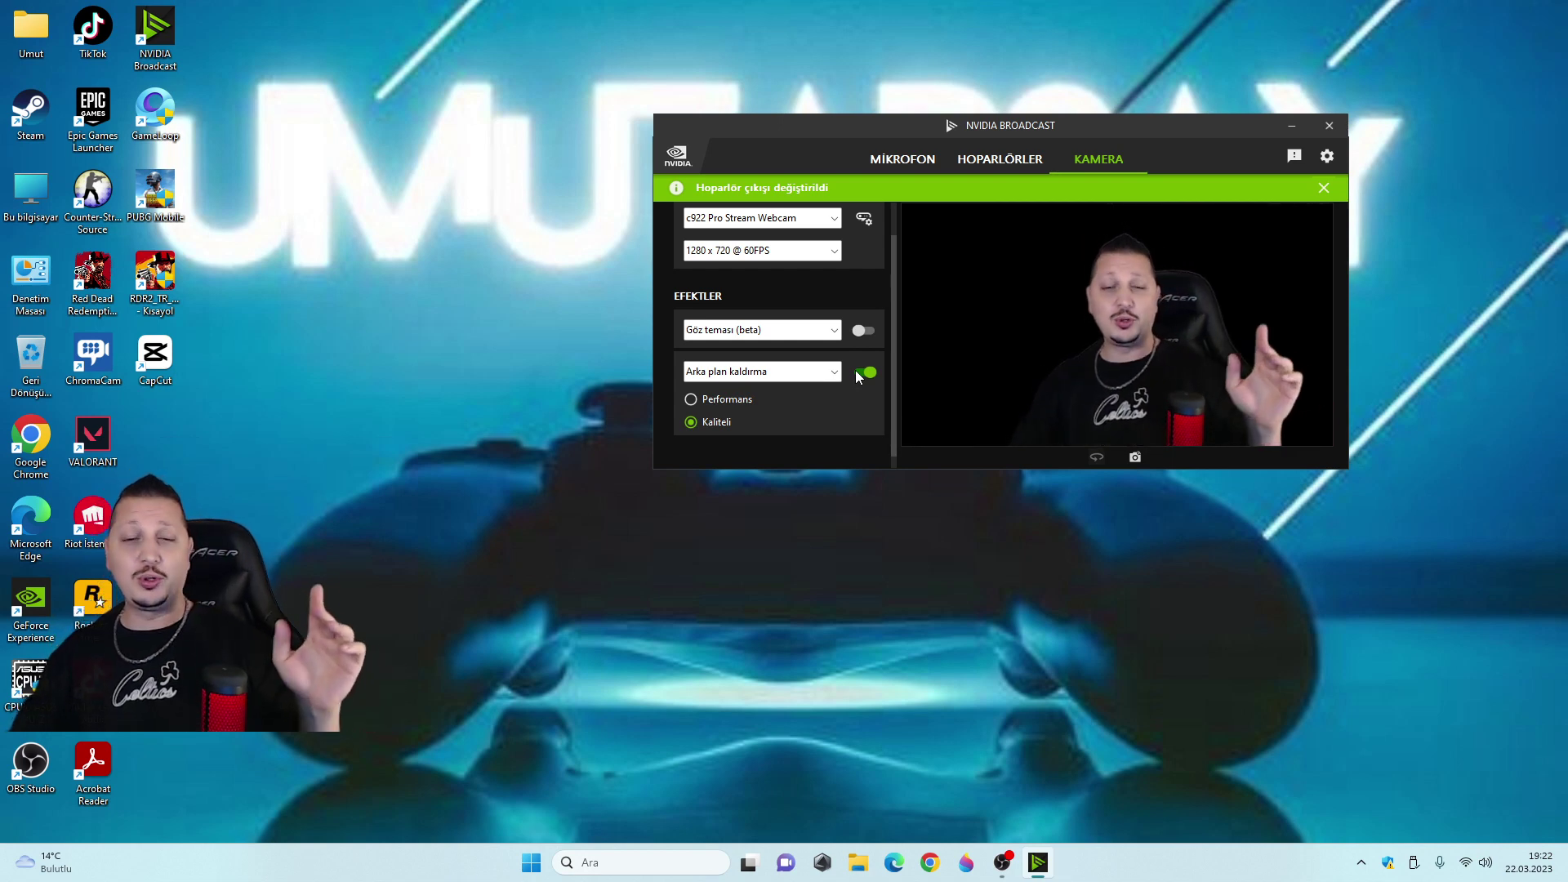
Step: Switch the camera effect to Arka plan bulanıklaştırma, try its minimum, maximum and medium intensity, and turn it off
{"action": "left_click", "coordinate": [835, 372]}
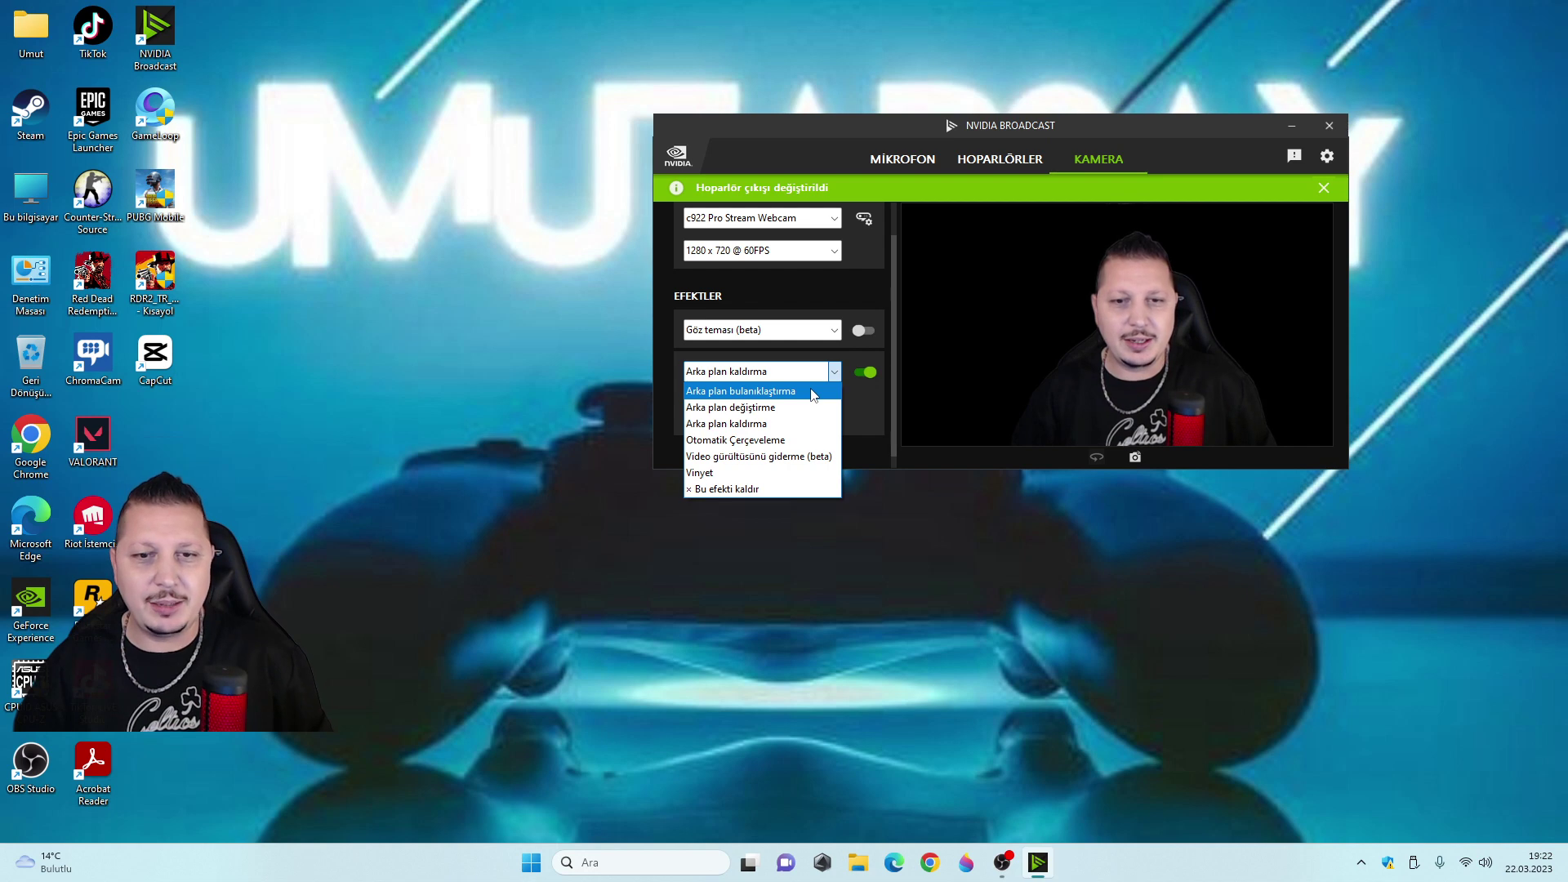
{"action": "left_click", "coordinate": [812, 392]}
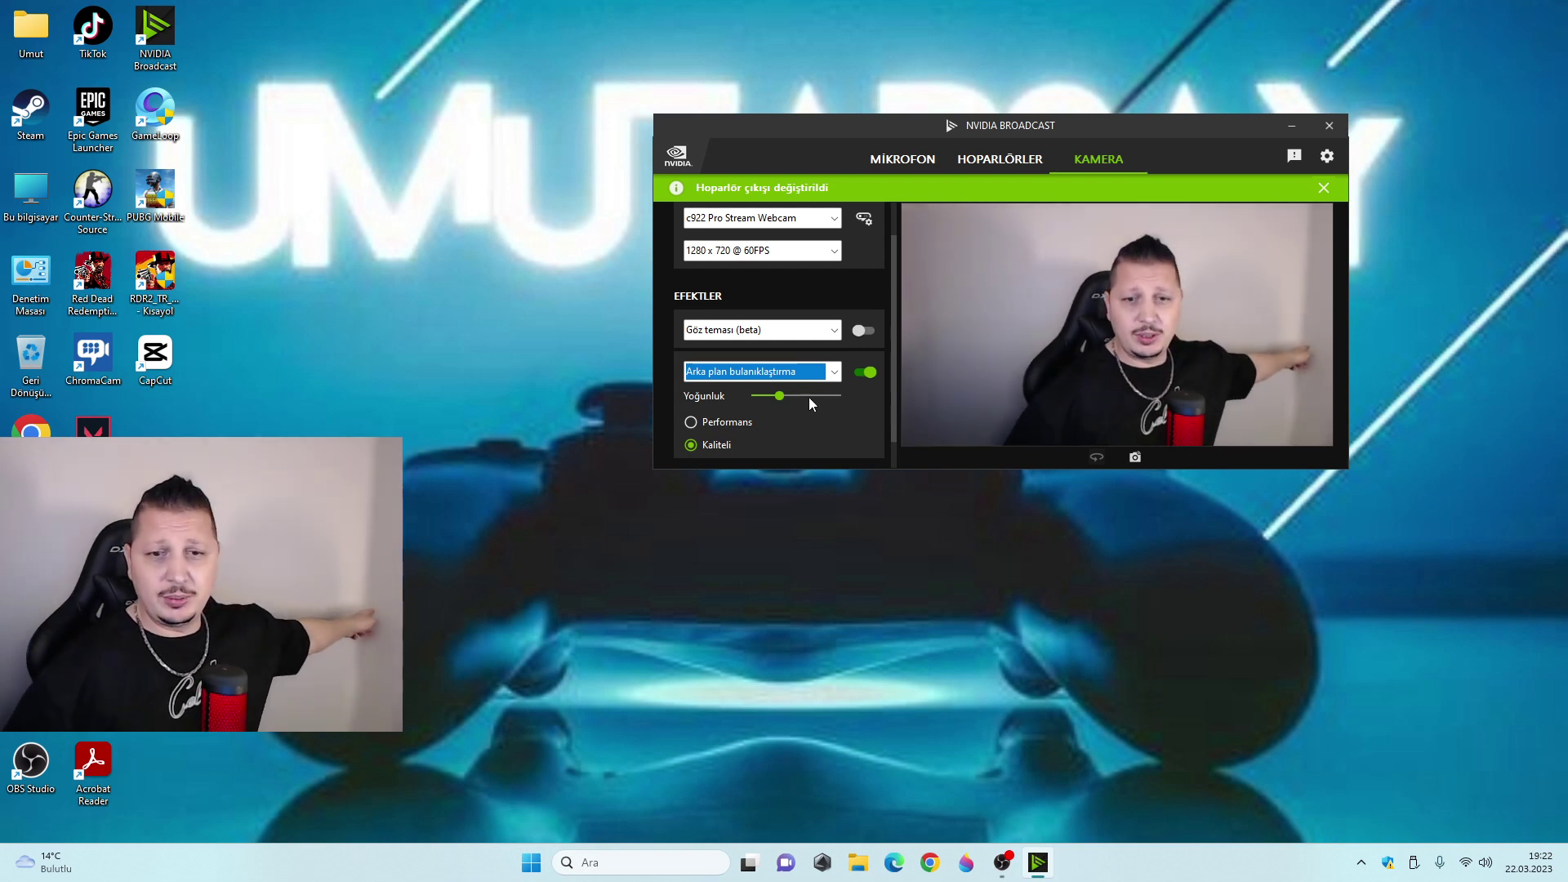
{"action": "left_click", "coordinate": [796, 395]}
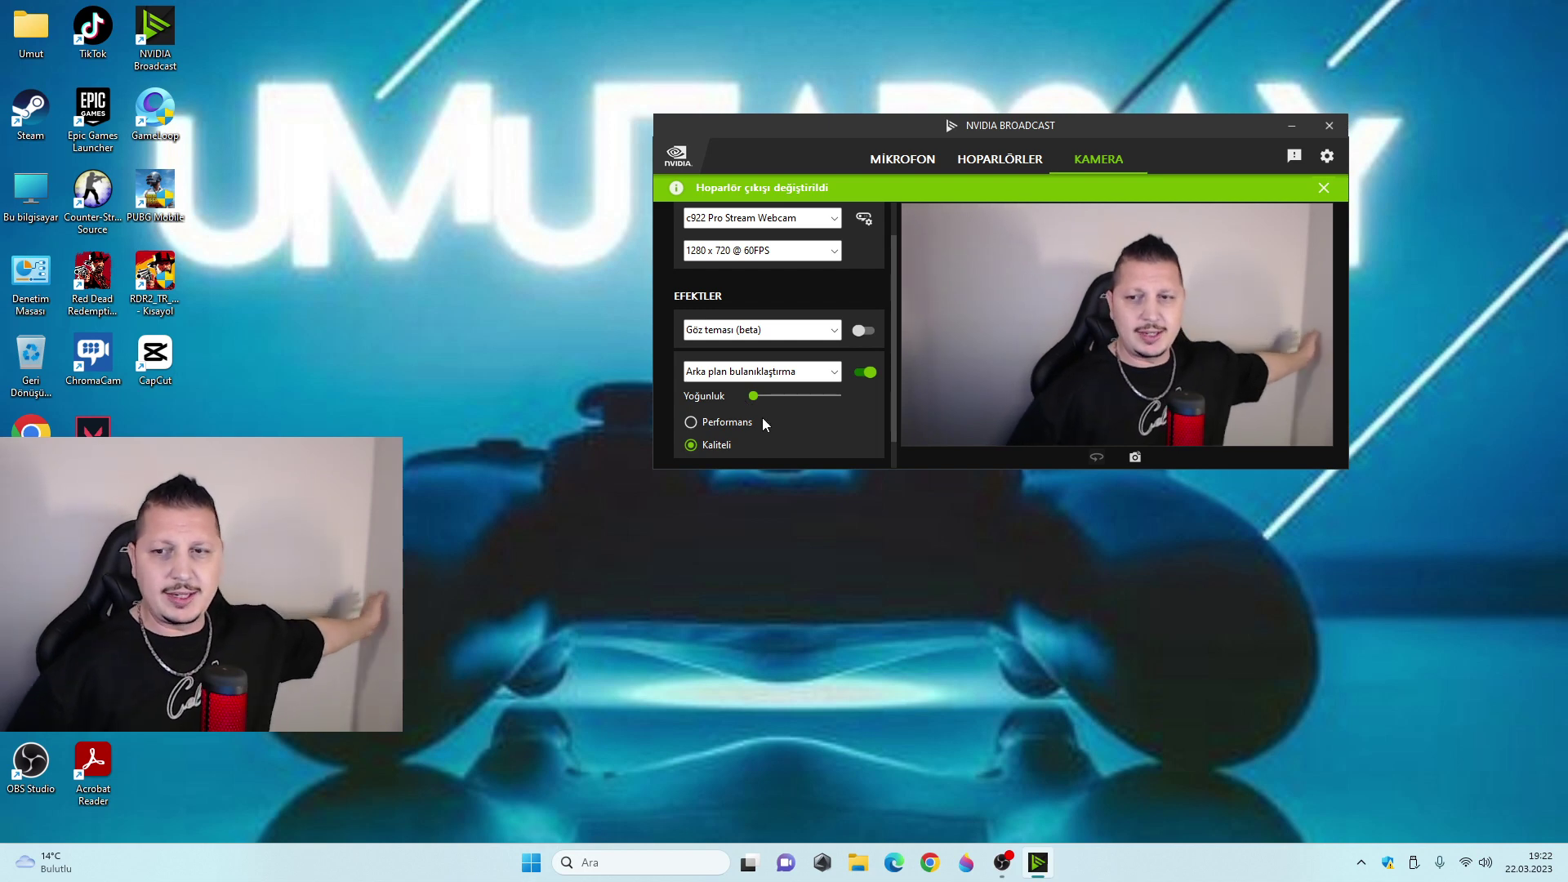
{"action": "left_click_drag", "start_coordinate": [756, 397], "coordinate": [922, 397]}
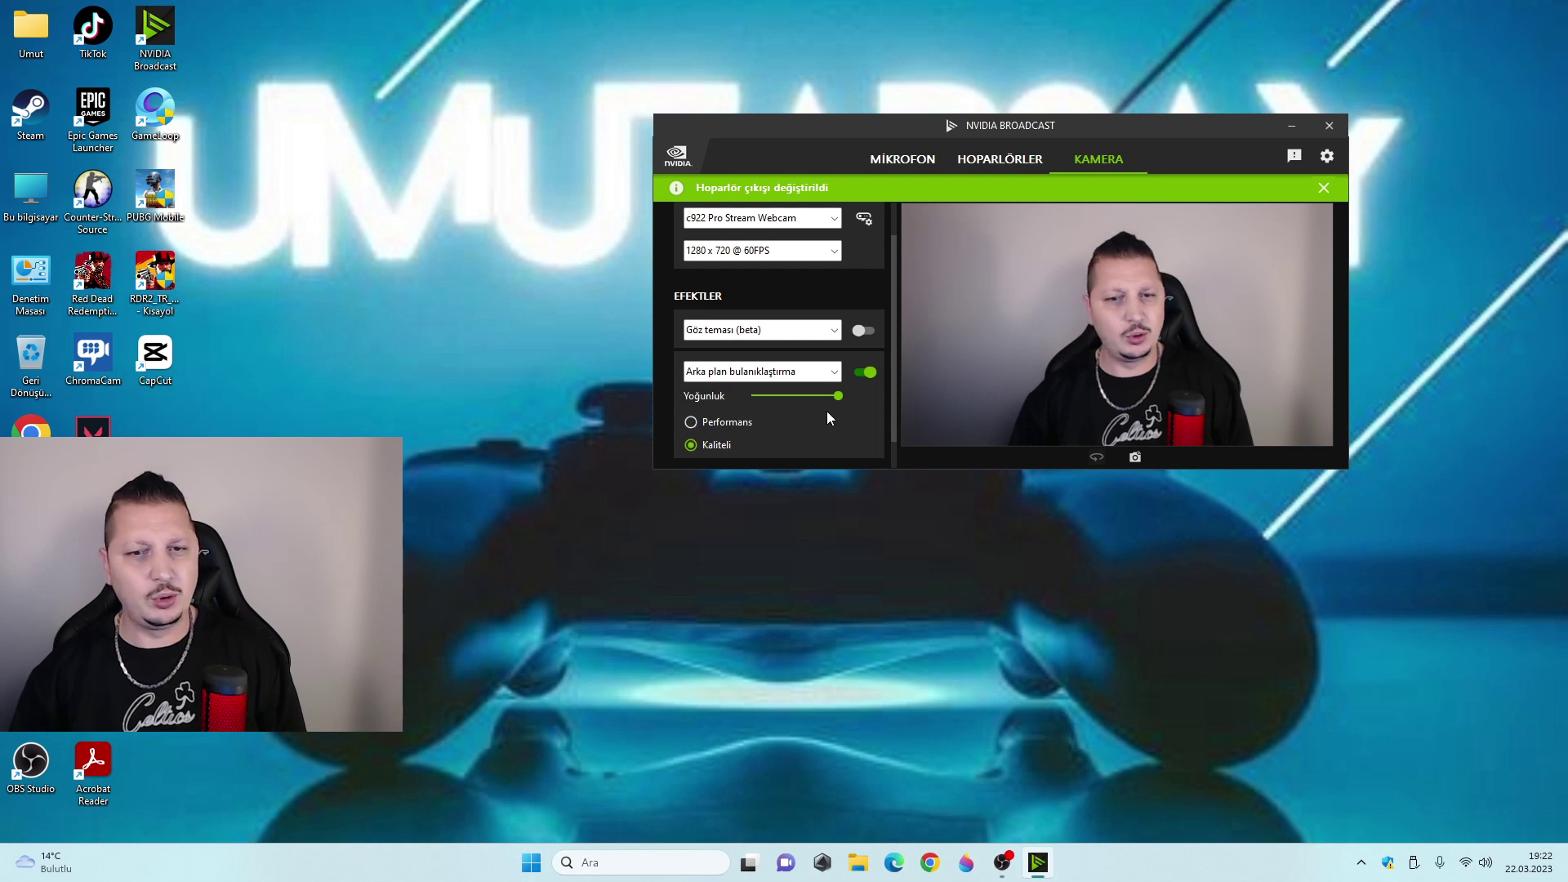
{"action": "left_click_drag", "start_coordinate": [837, 396], "coordinate": [785, 399]}
{"action": "left_click", "coordinate": [867, 372]}
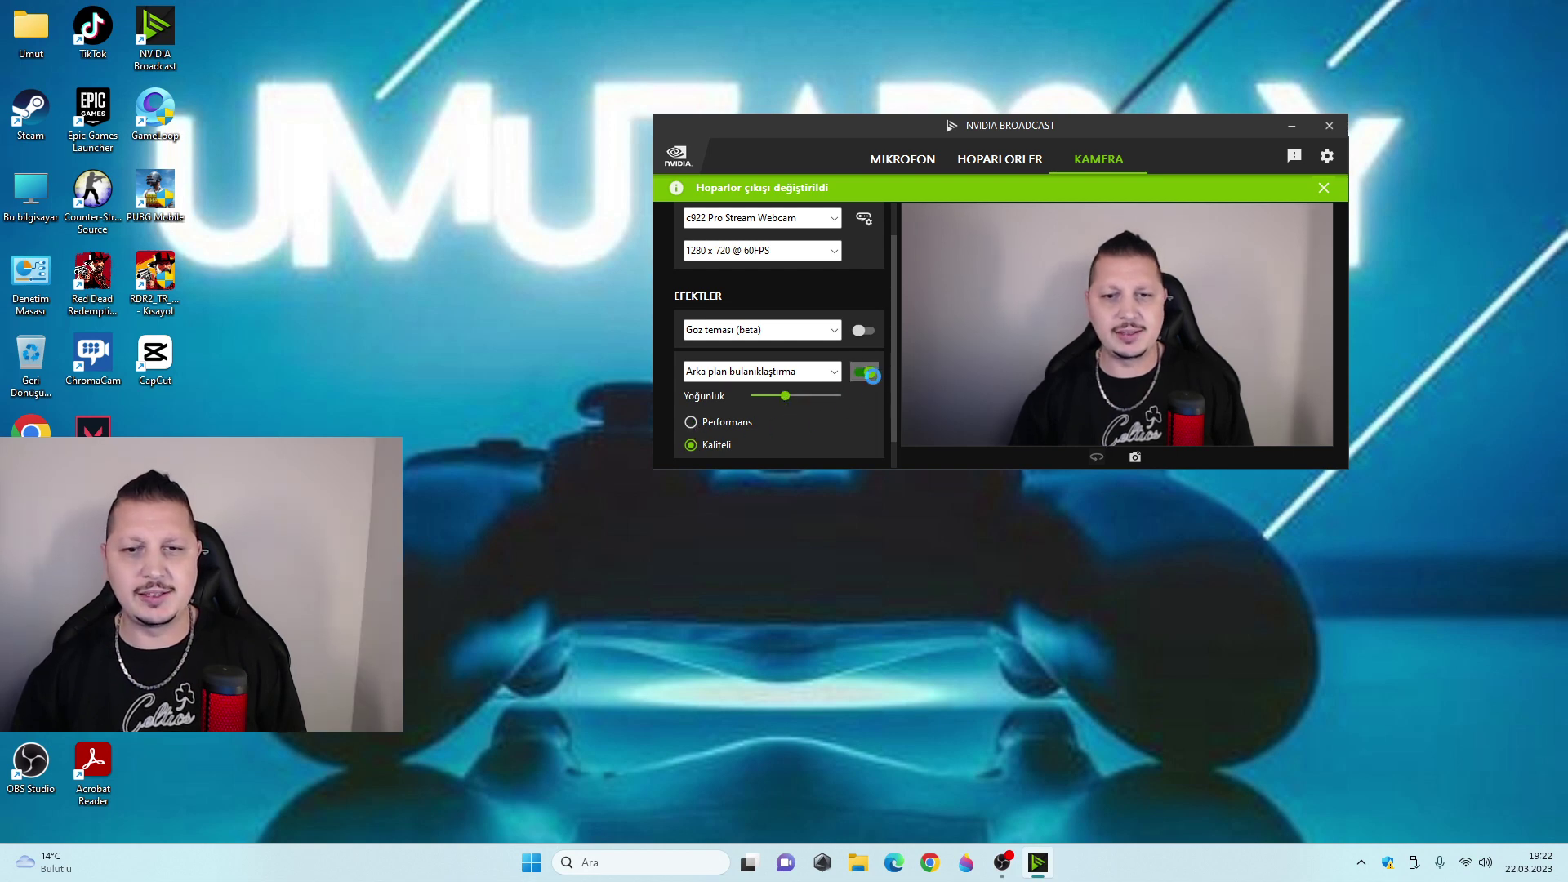
Step: Change the camera effect to Arka plan değiştirme and turn it on
{"action": "left_click", "coordinate": [833, 372]}
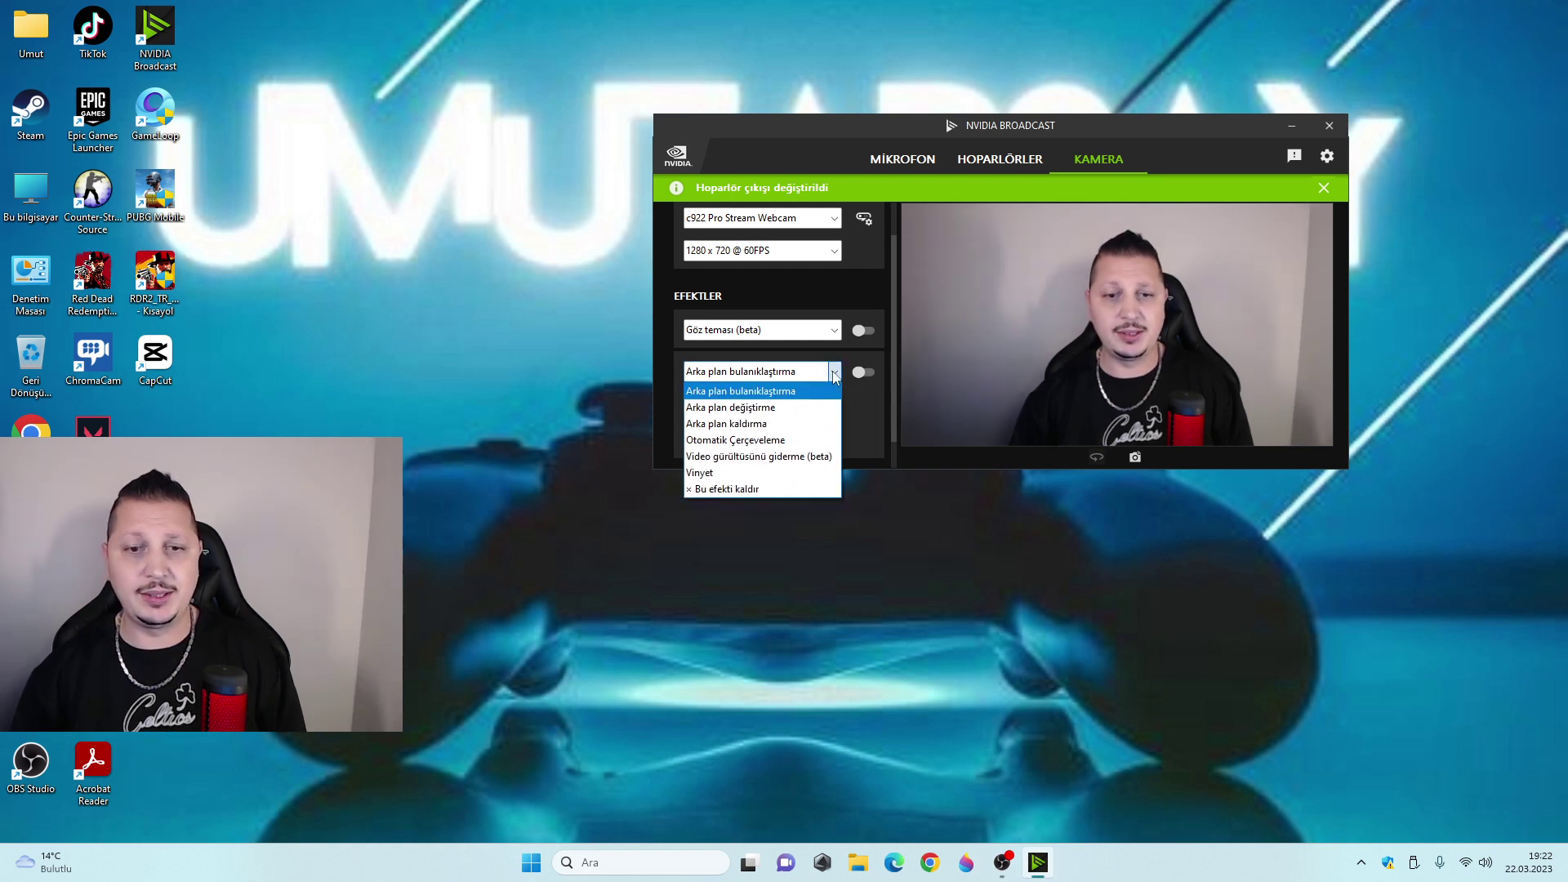
{"action": "left_click", "coordinate": [800, 406]}
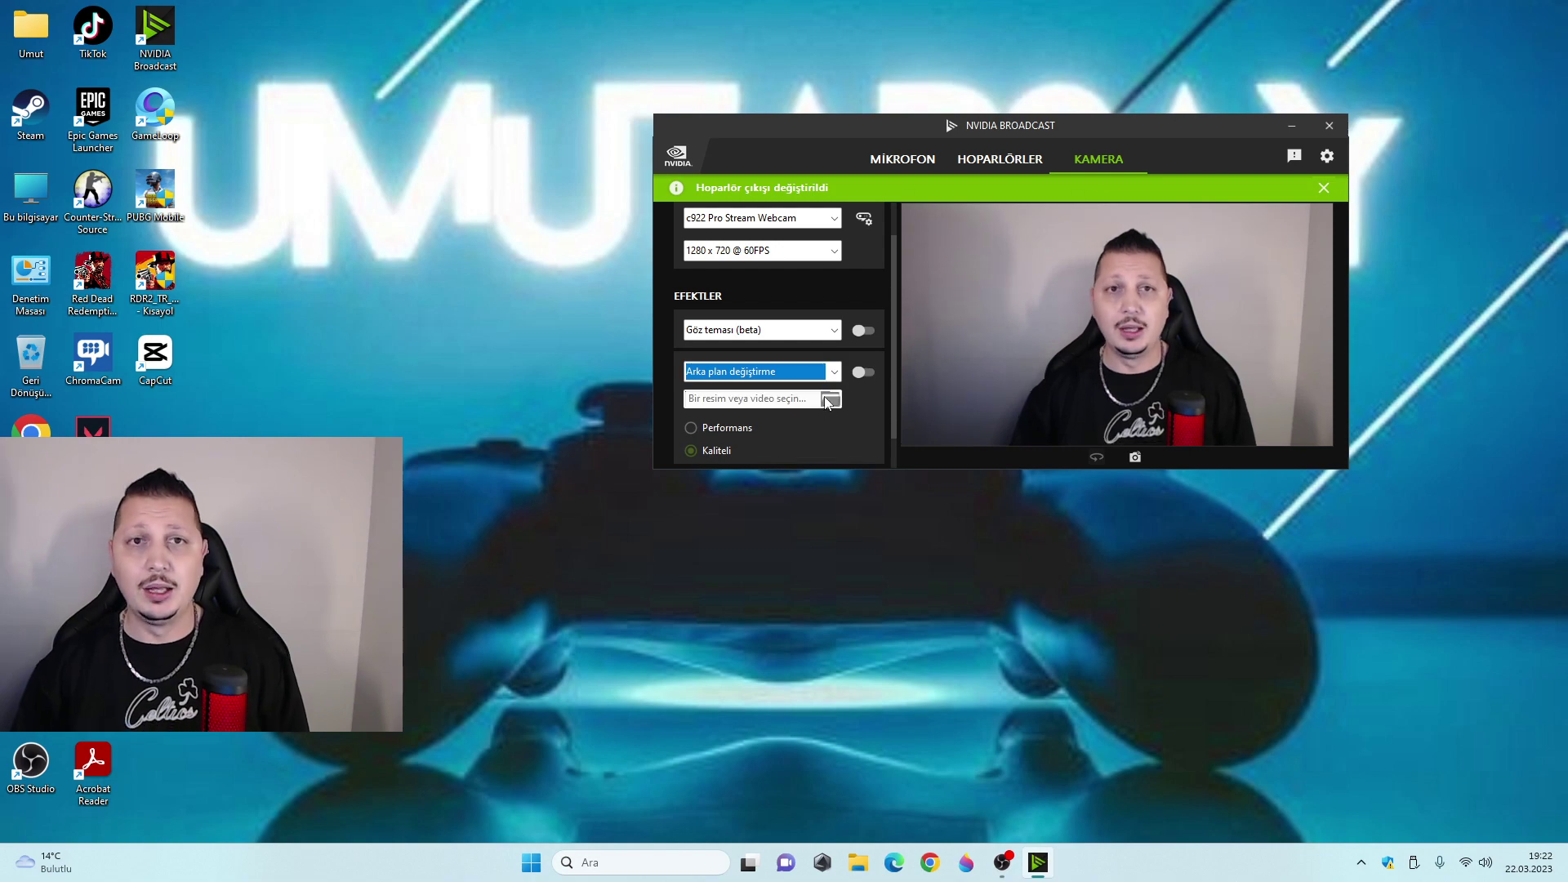
{"action": "left_click", "coordinate": [863, 373]}
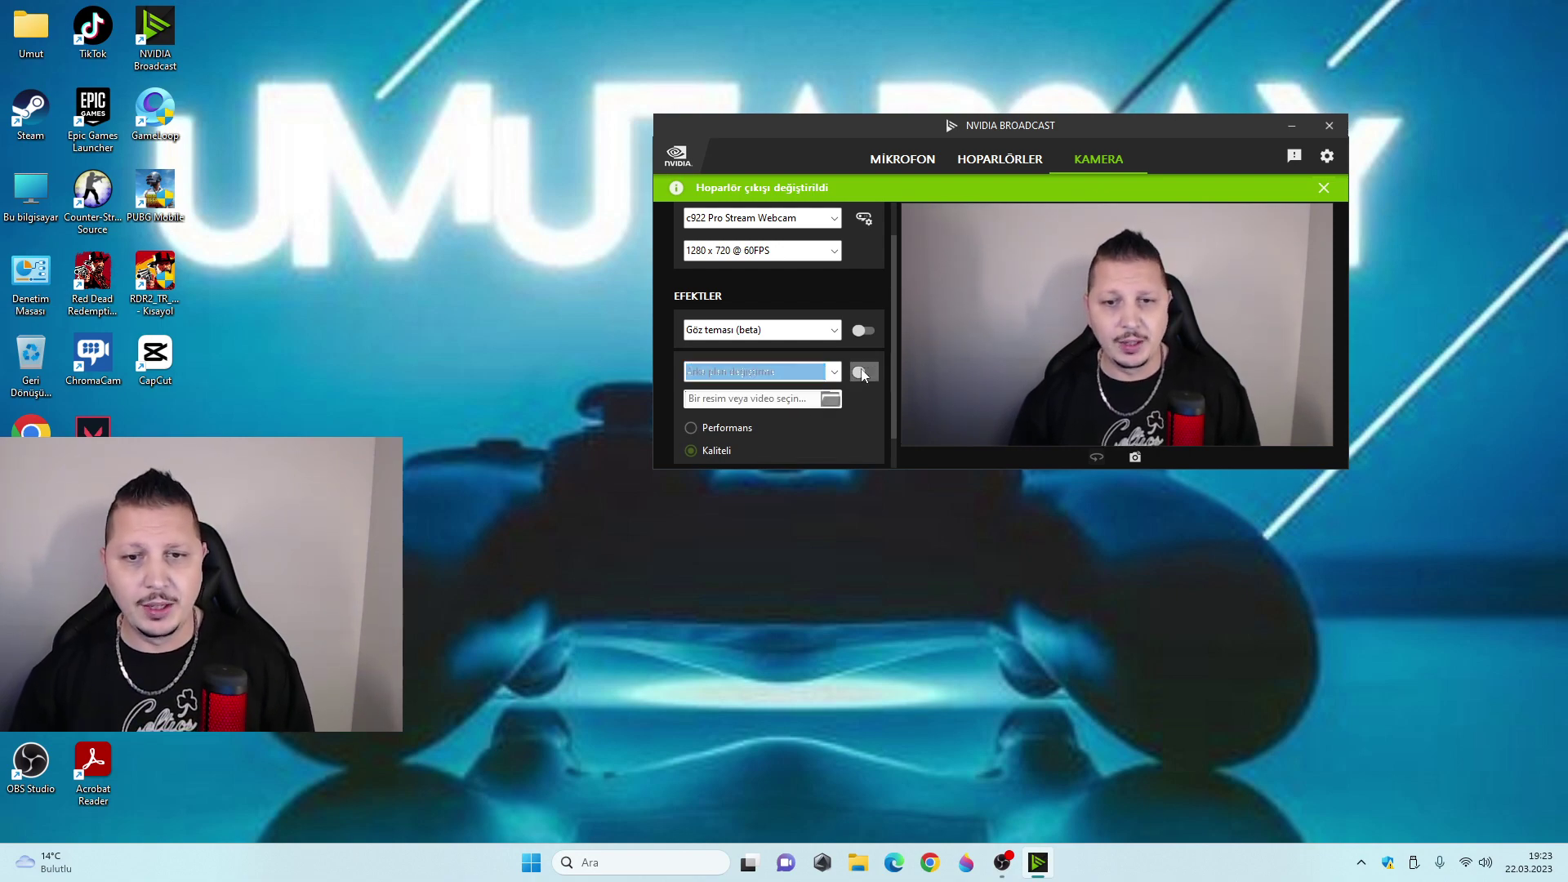
{"action": "left_click", "coordinate": [831, 399]}
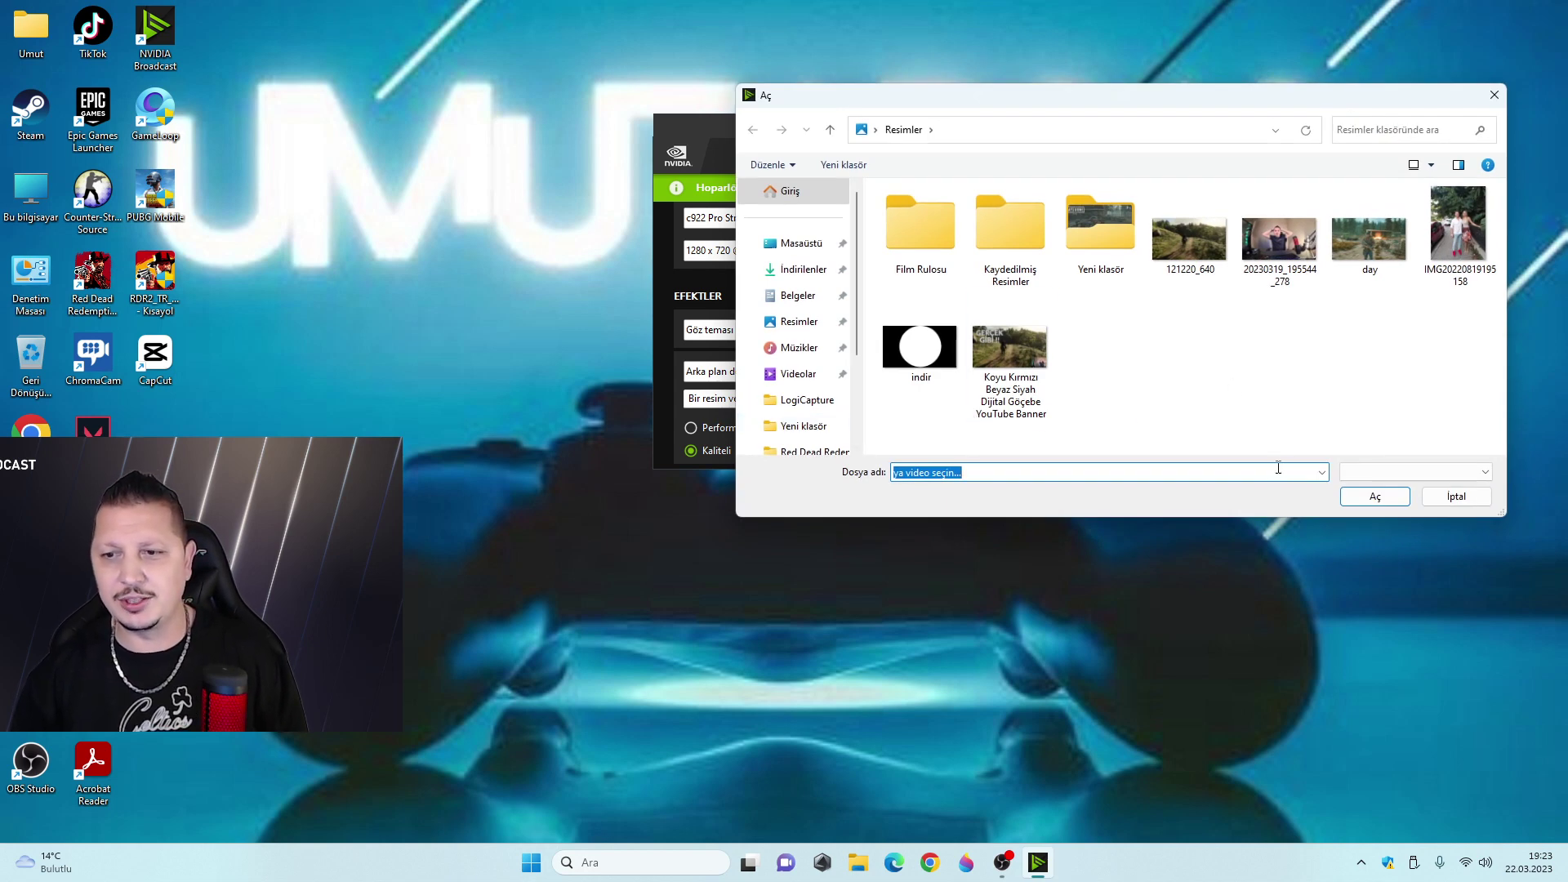
{"action": "left_click", "coordinate": [800, 270]}
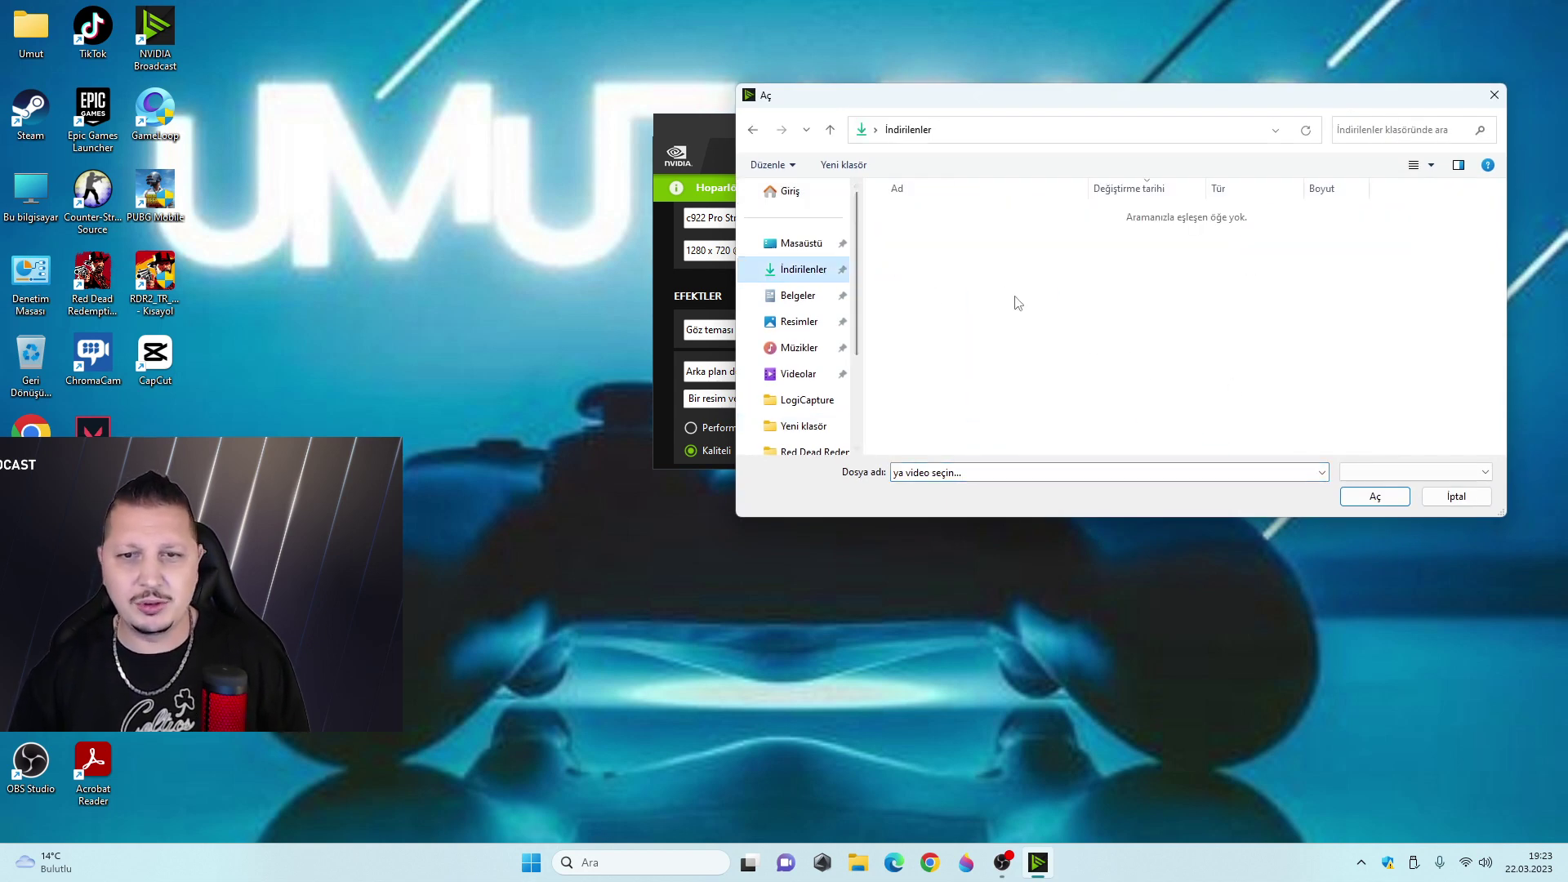
{"action": "left_click", "coordinate": [1452, 473]}
{"action": "left_click", "coordinate": [1448, 490]}
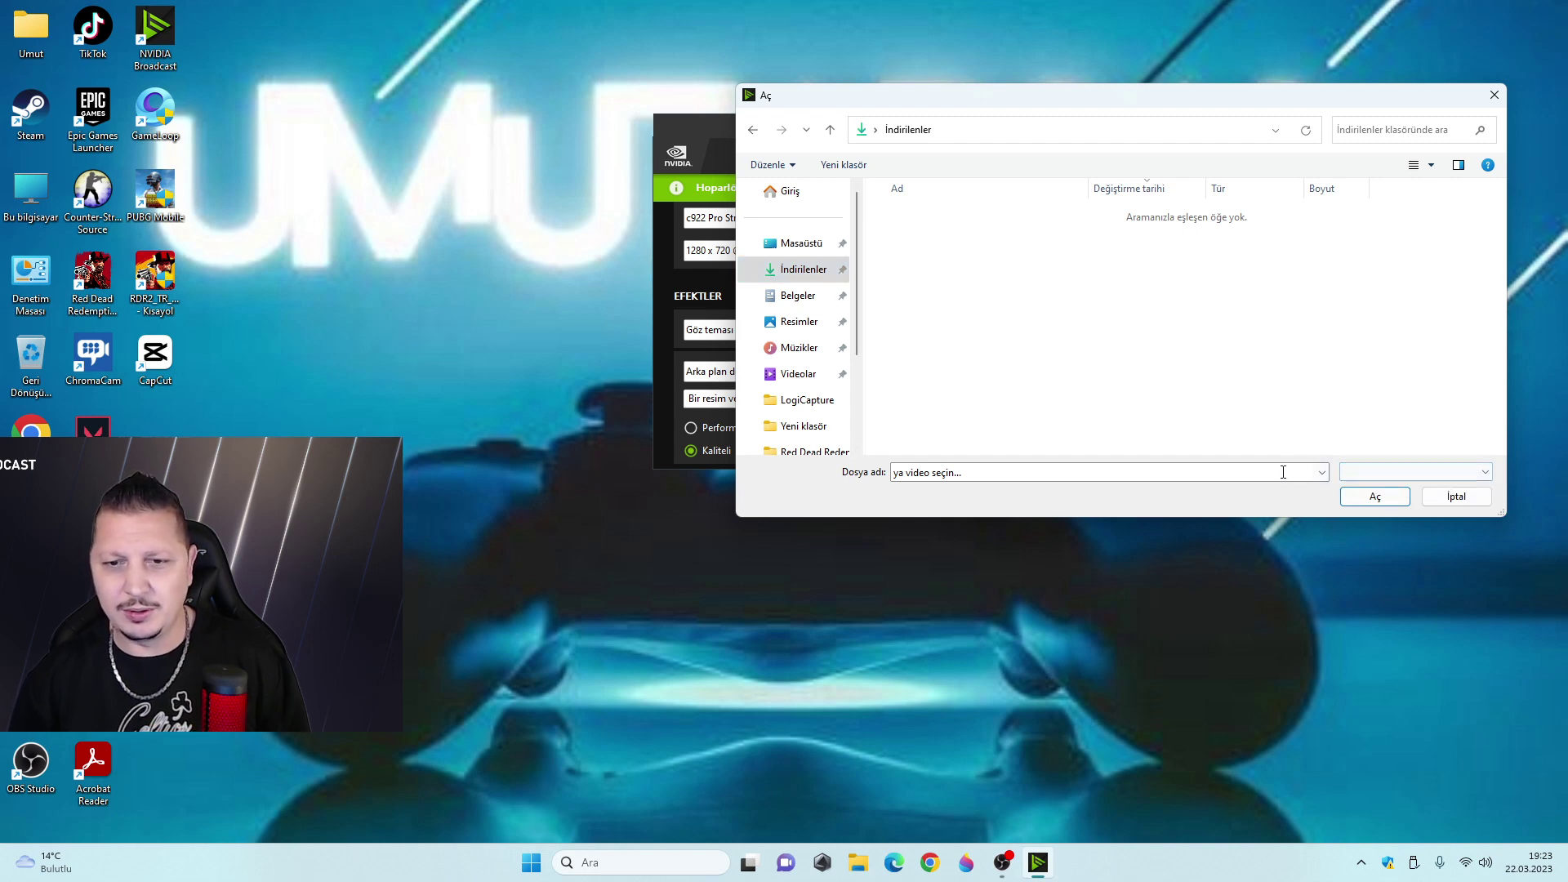
{"action": "left_click", "coordinate": [1322, 474]}
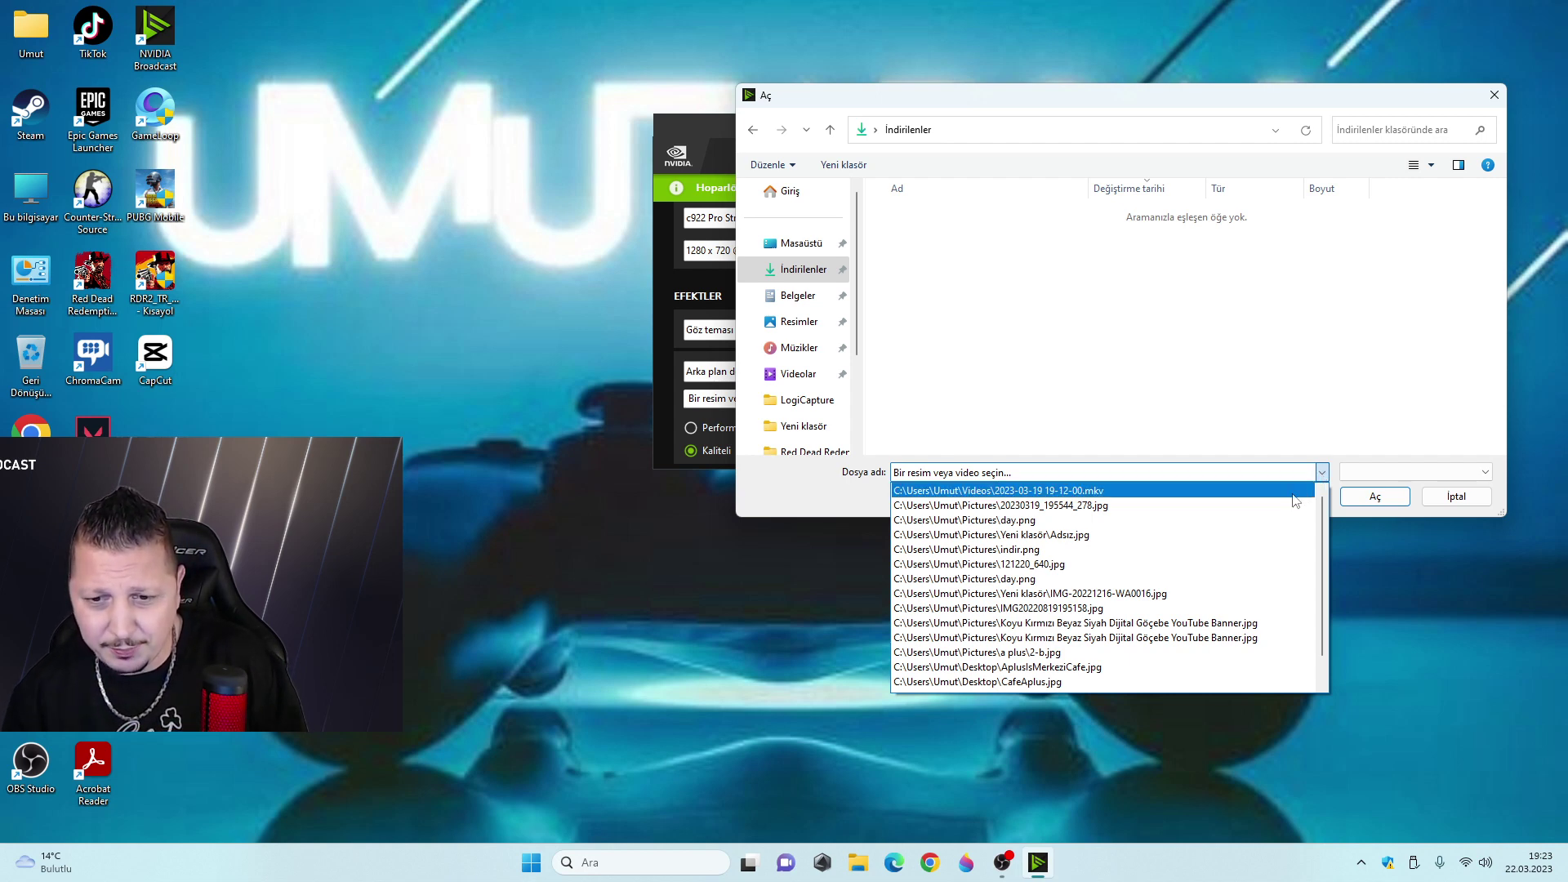
{"action": "left_click", "coordinate": [1293, 493]}
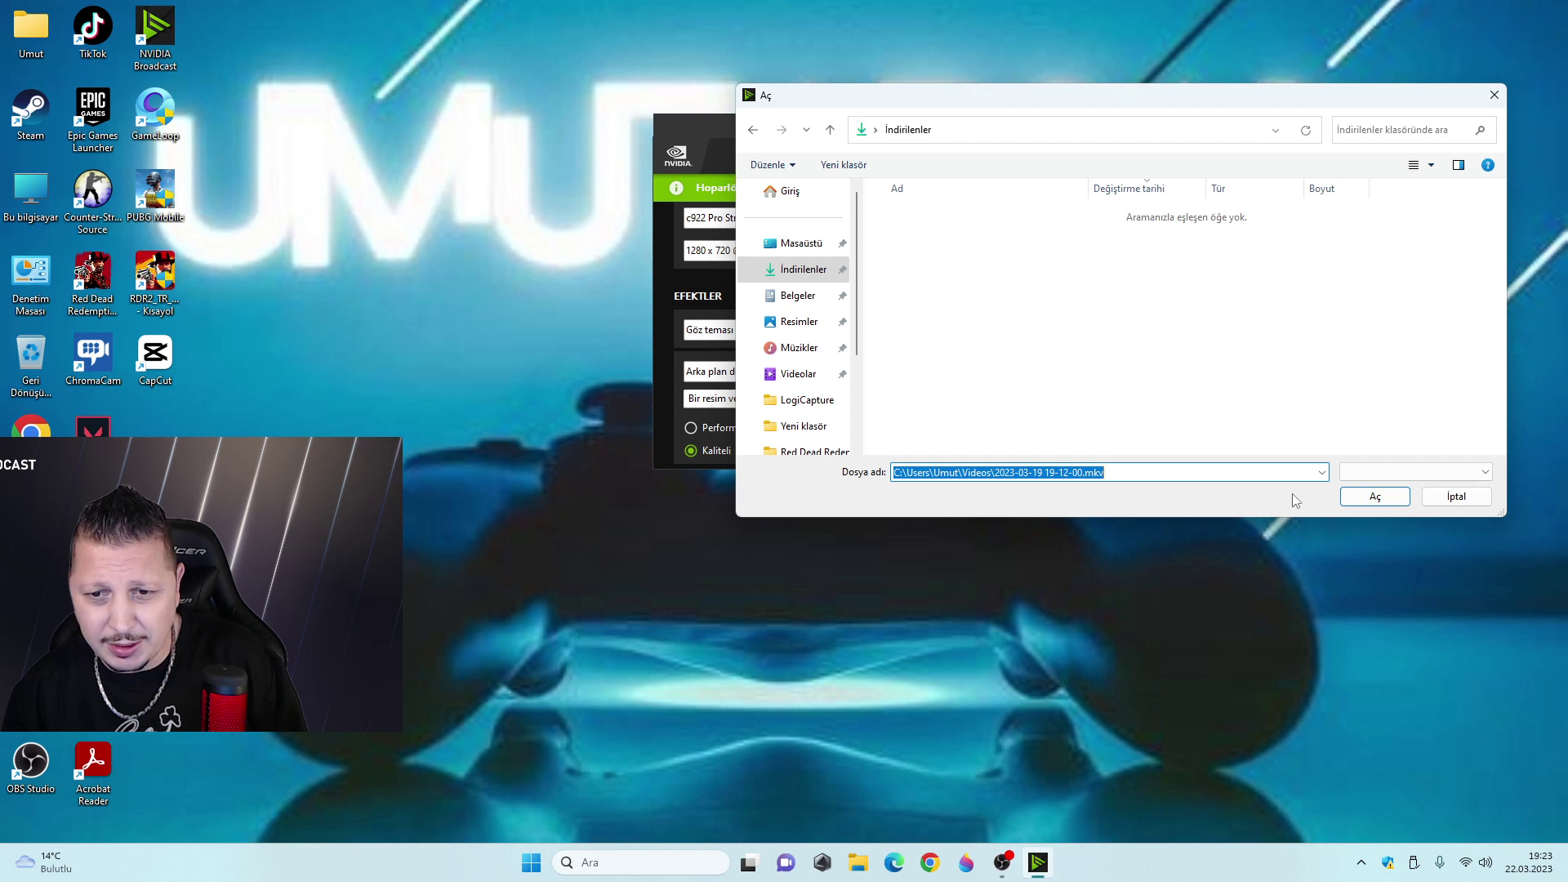
{"action": "left_click", "coordinate": [1374, 496]}
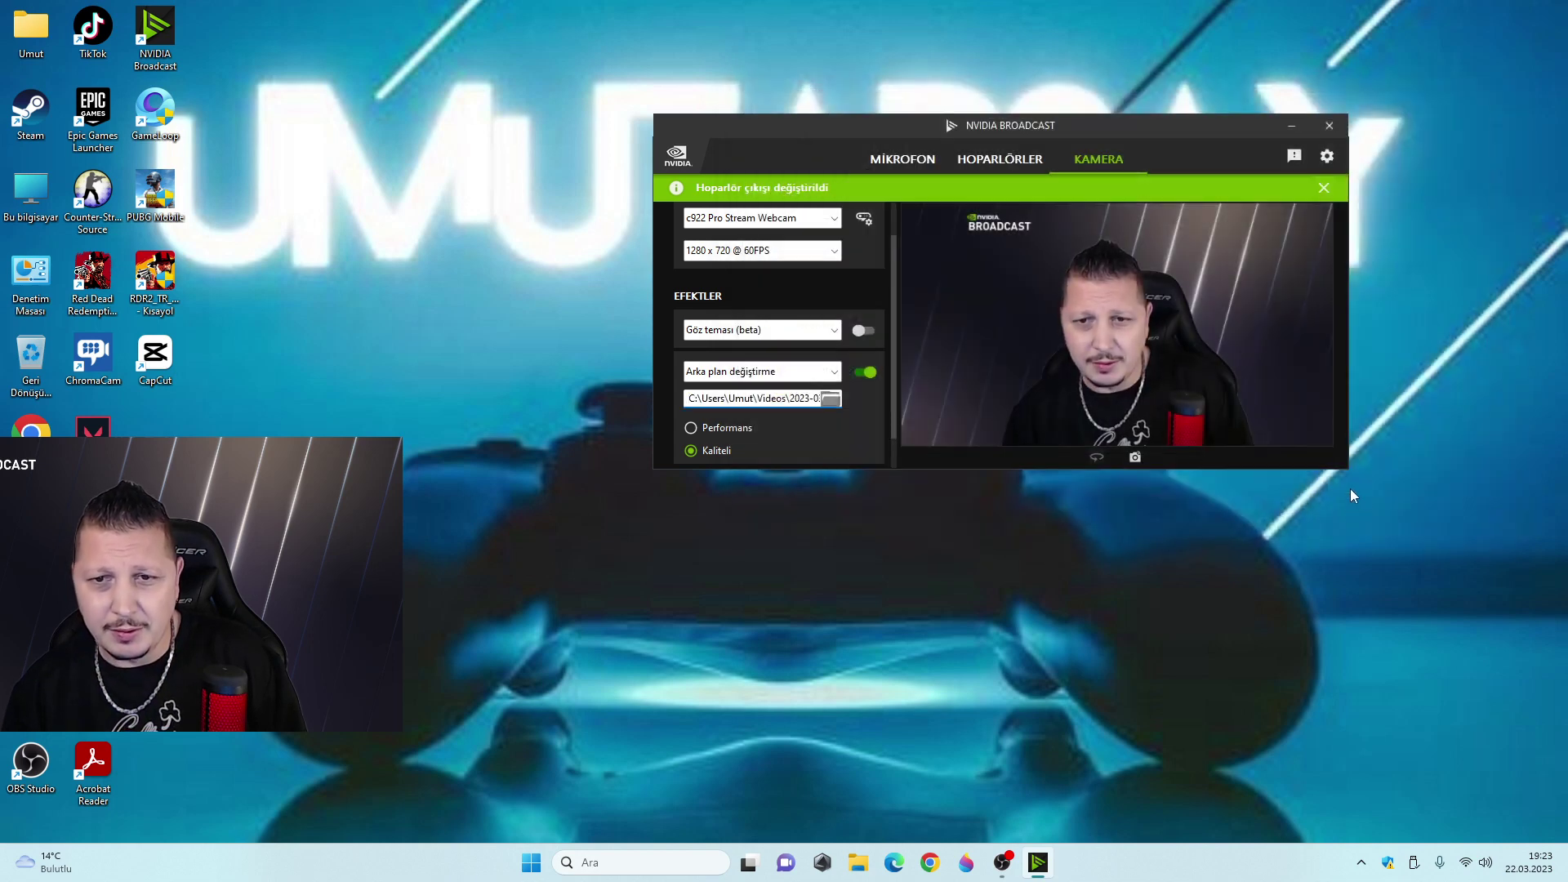
Step: Load the image 121220_640 from the Resimler folder as the replacement background
{"action": "left_click", "coordinate": [829, 399]}
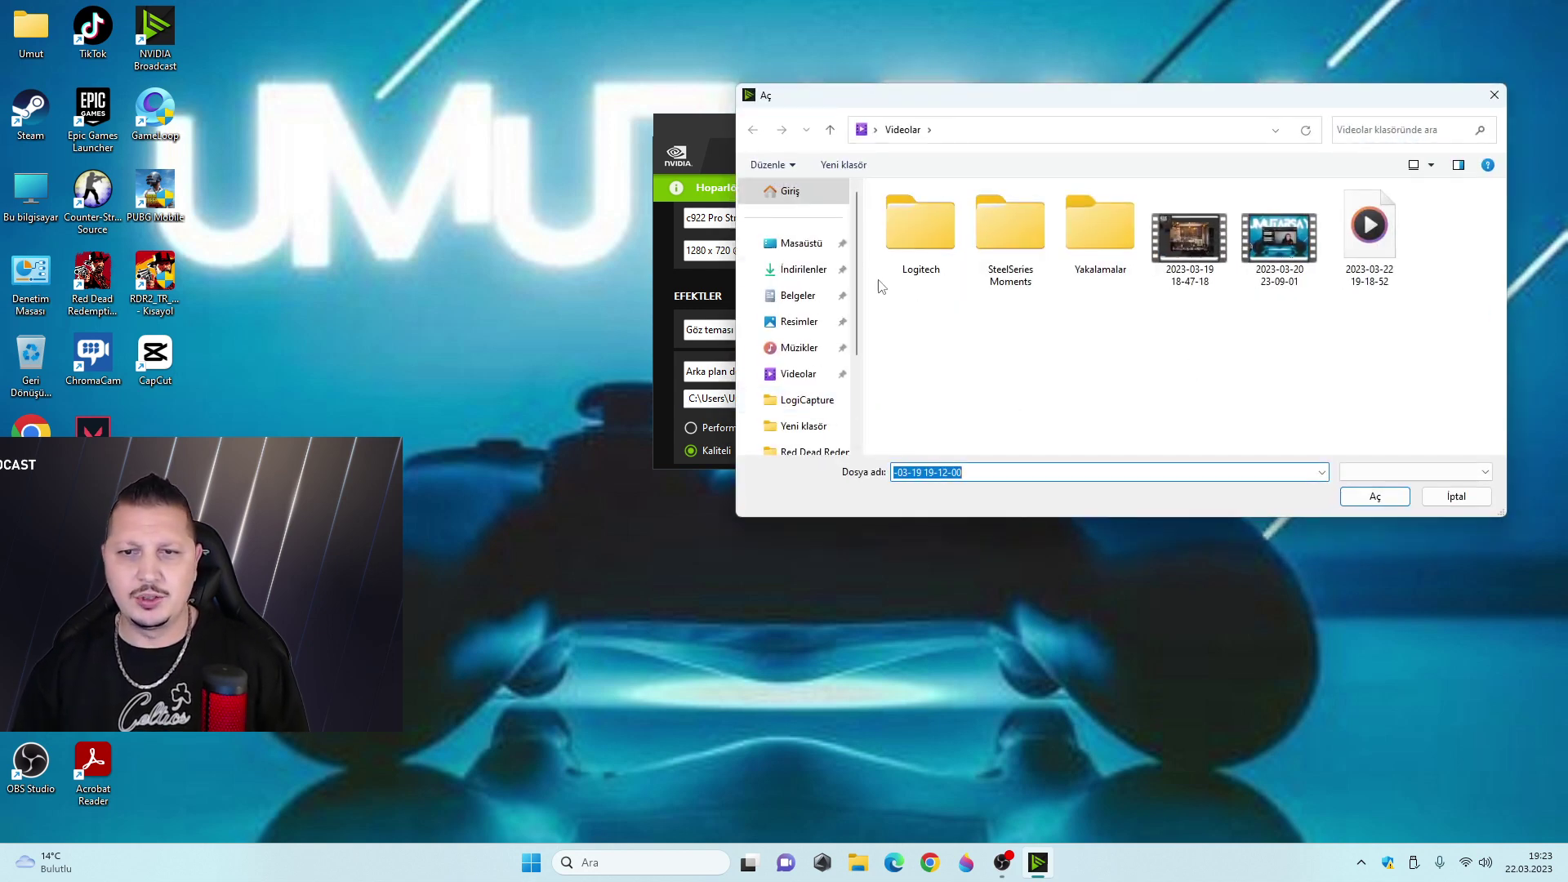
{"action": "left_click", "coordinate": [803, 269]}
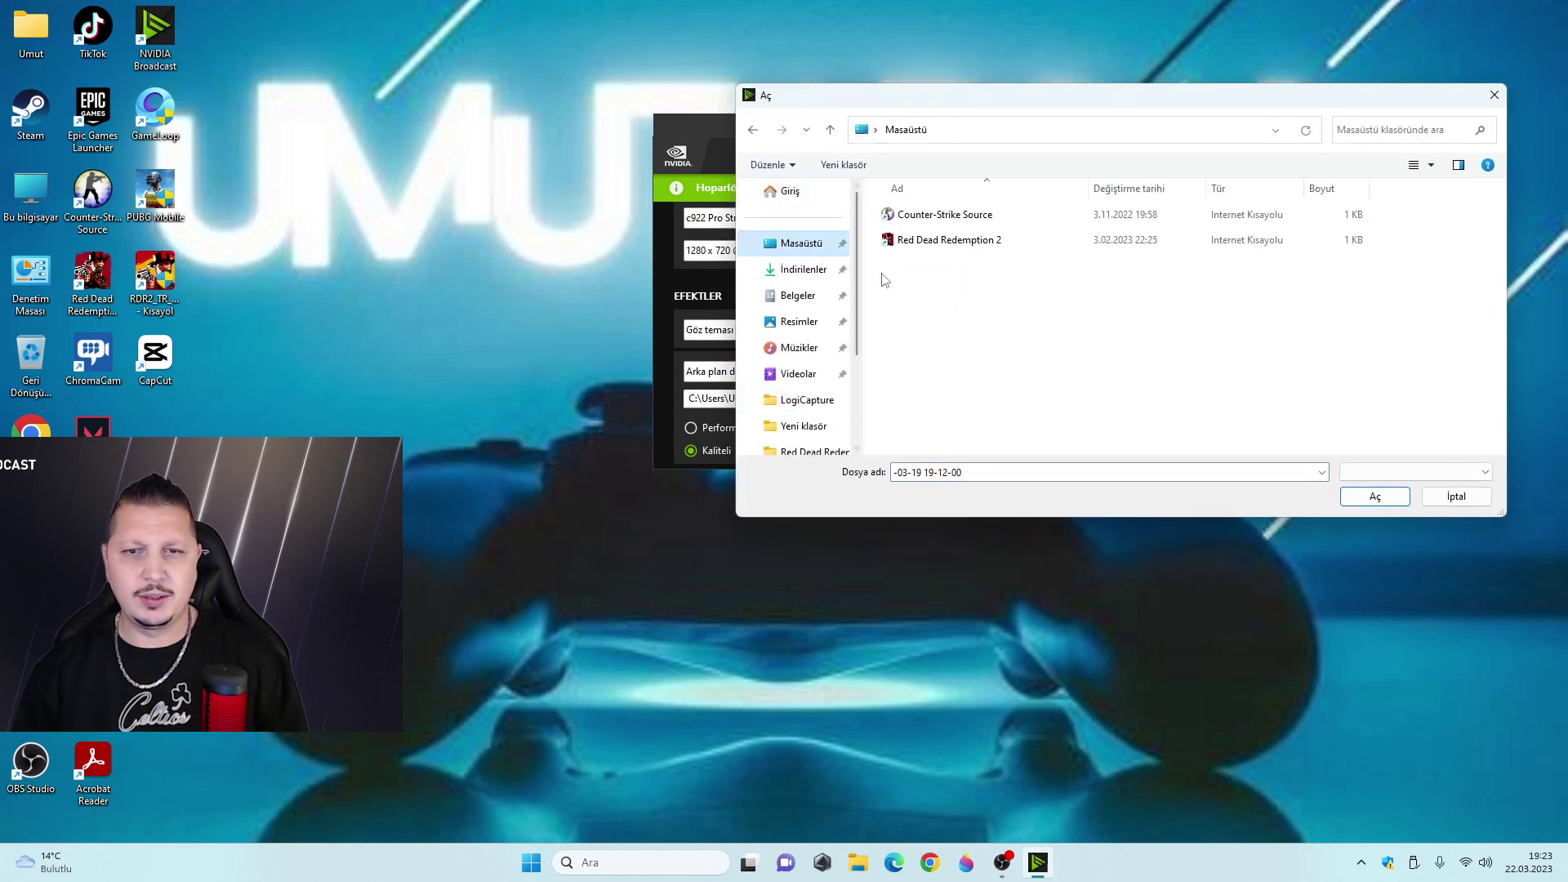
{"action": "left_click", "coordinate": [811, 322]}
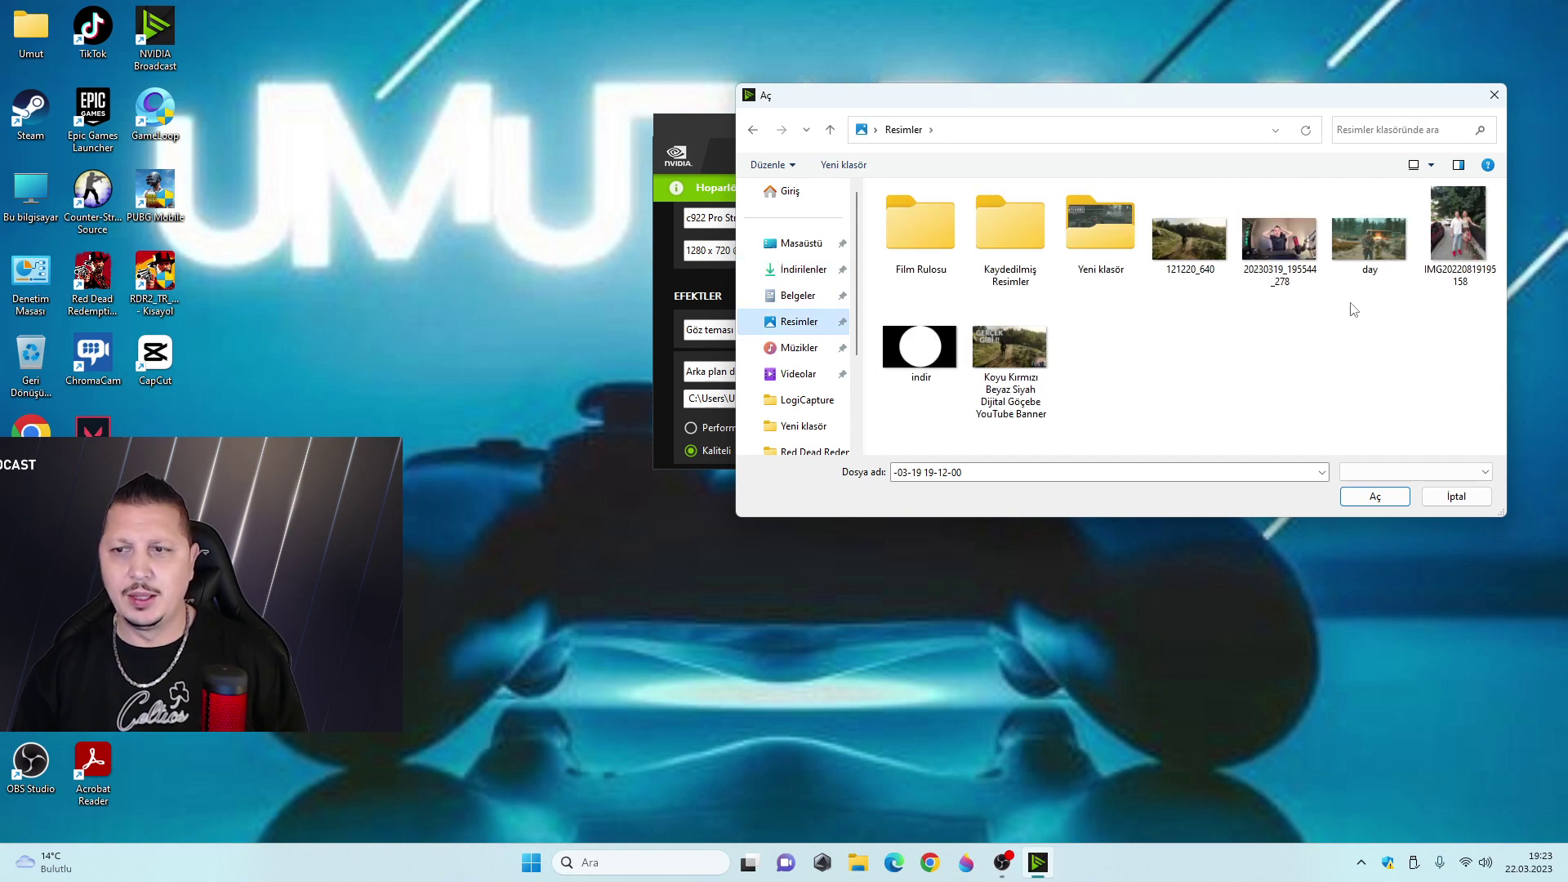
{"action": "left_click", "coordinate": [1192, 255]}
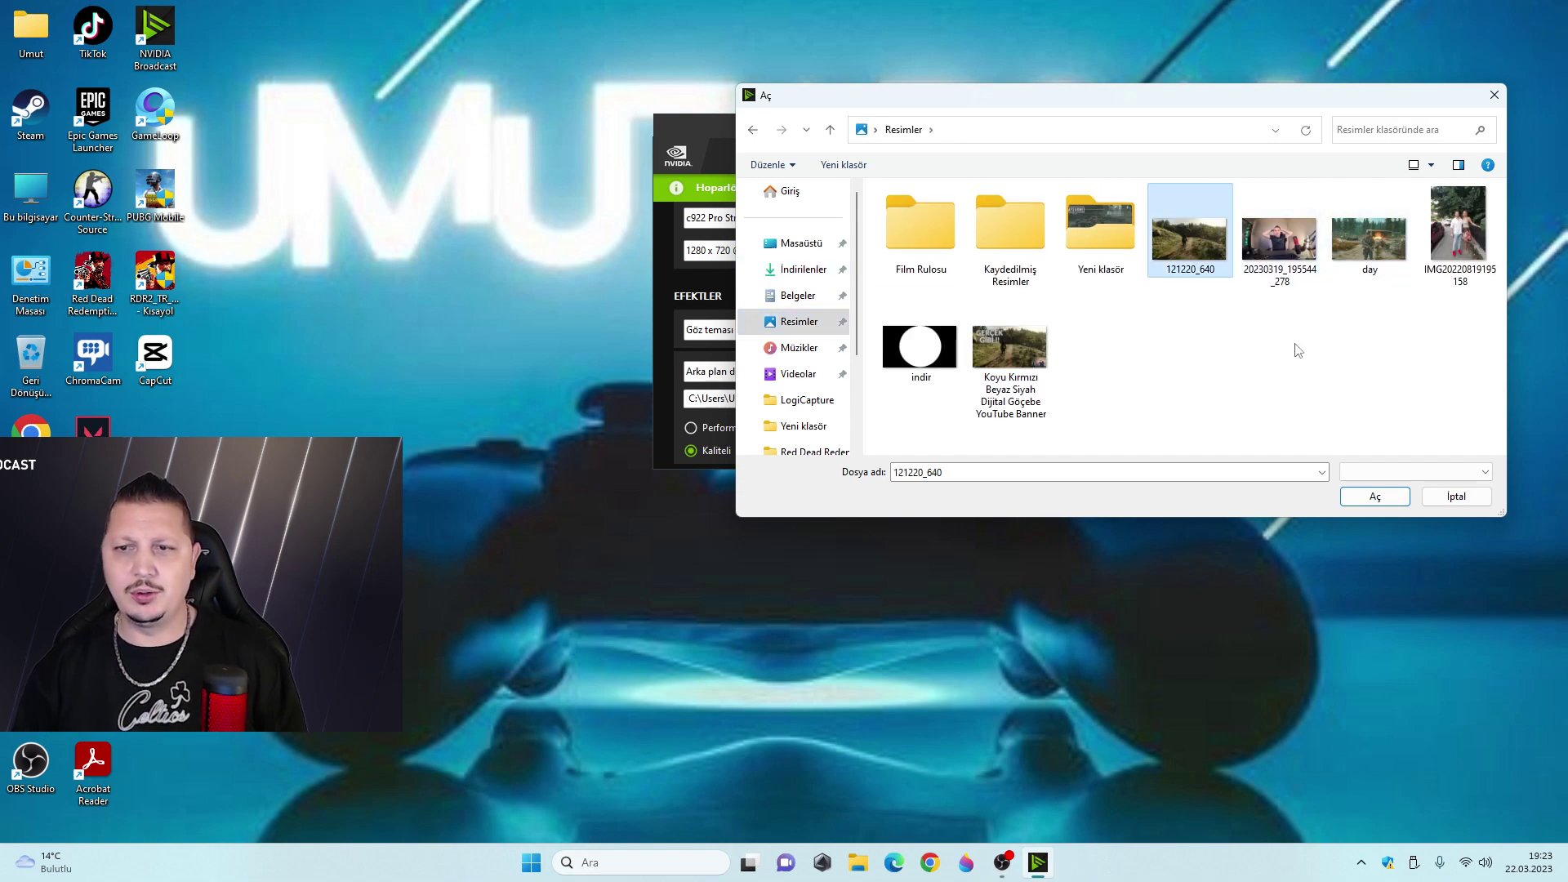
{"action": "left_click", "coordinate": [1374, 497]}
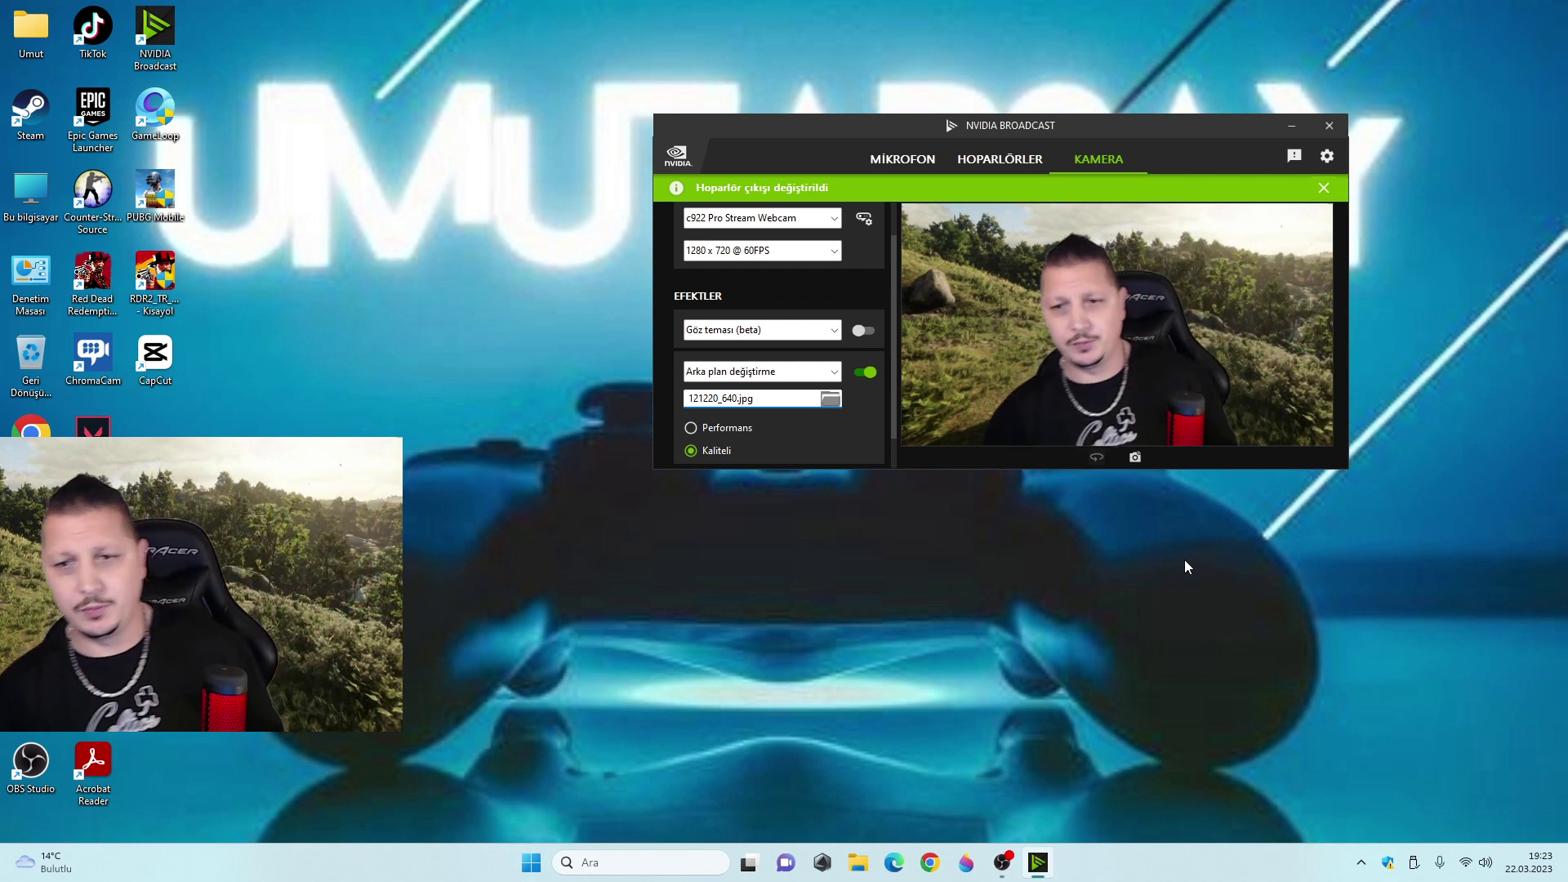
Step: Choose 121220_640.jpg again from the recently used files as the replacement background
{"action": "left_click", "coordinate": [831, 399]}
{"action": "left_click", "coordinate": [1321, 473]}
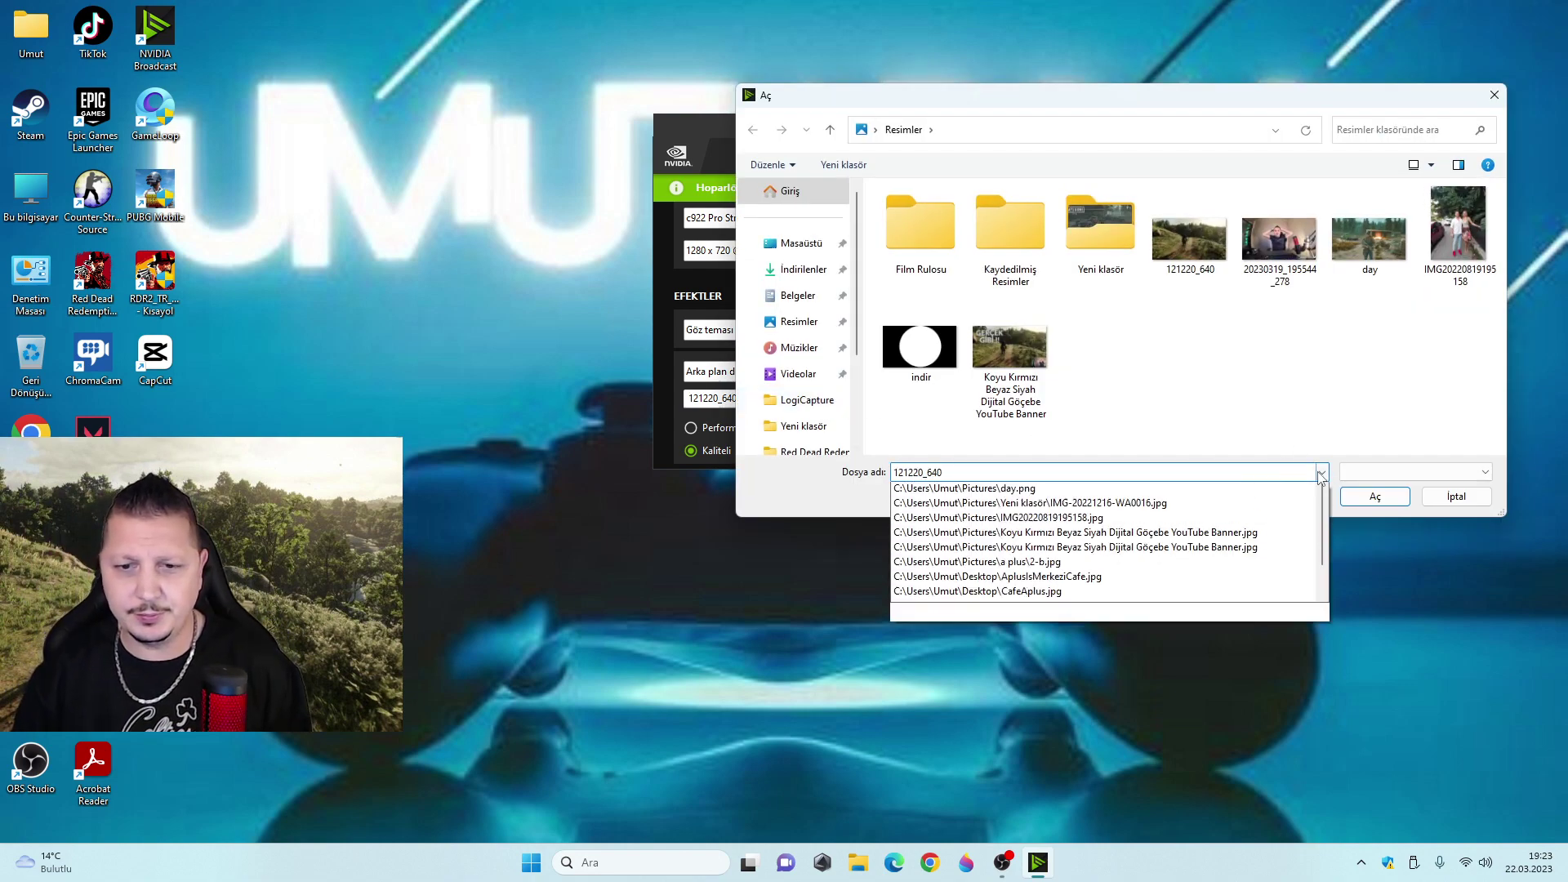
{"action": "left_click", "coordinate": [1270, 506]}
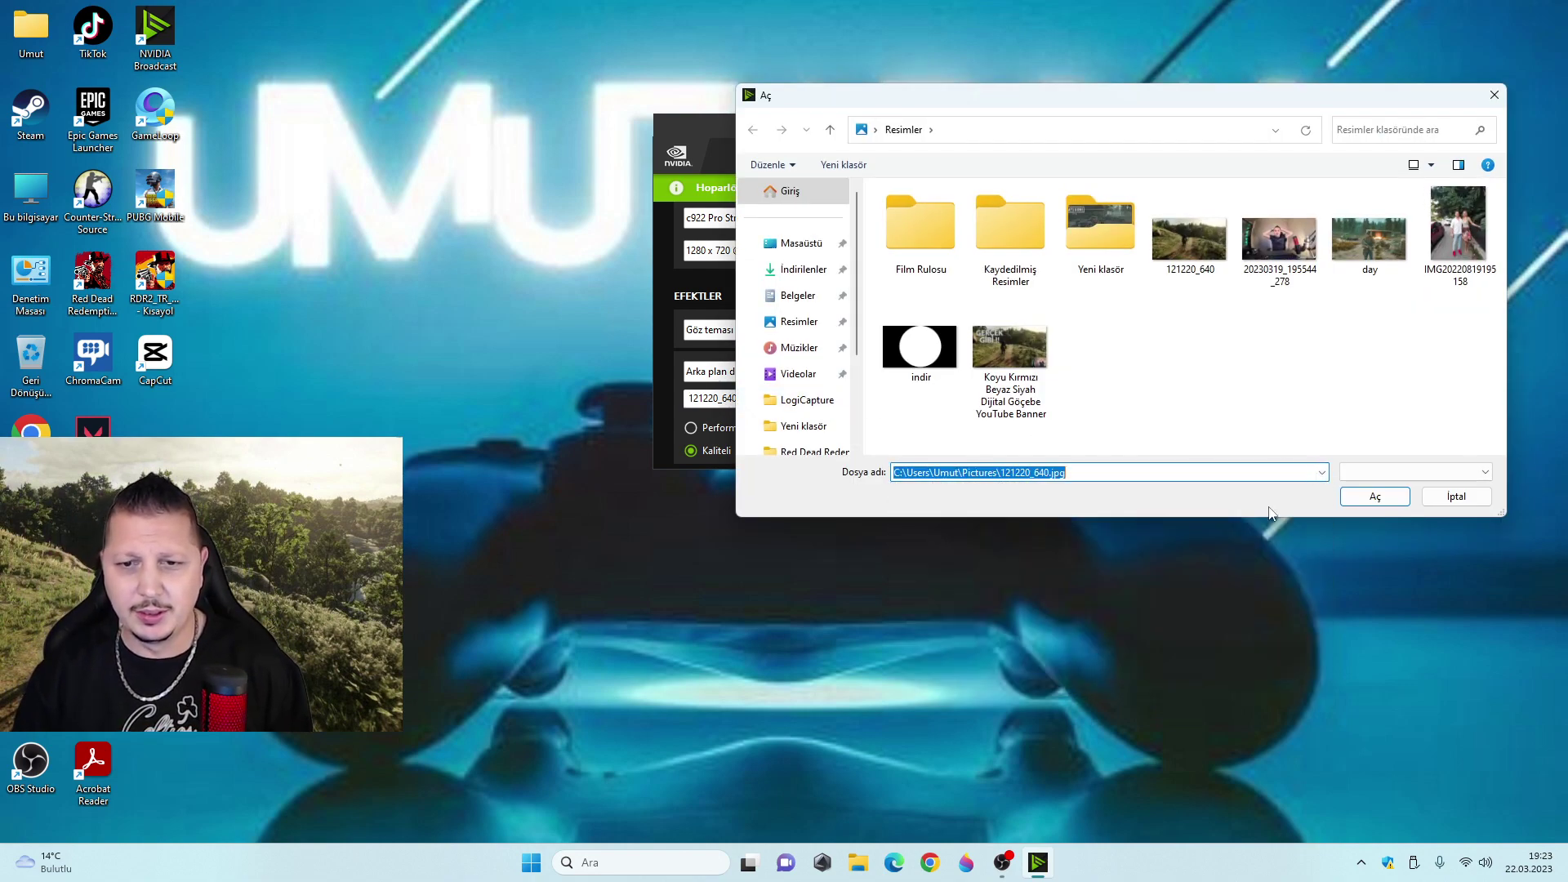
{"action": "left_click", "coordinate": [1374, 496]}
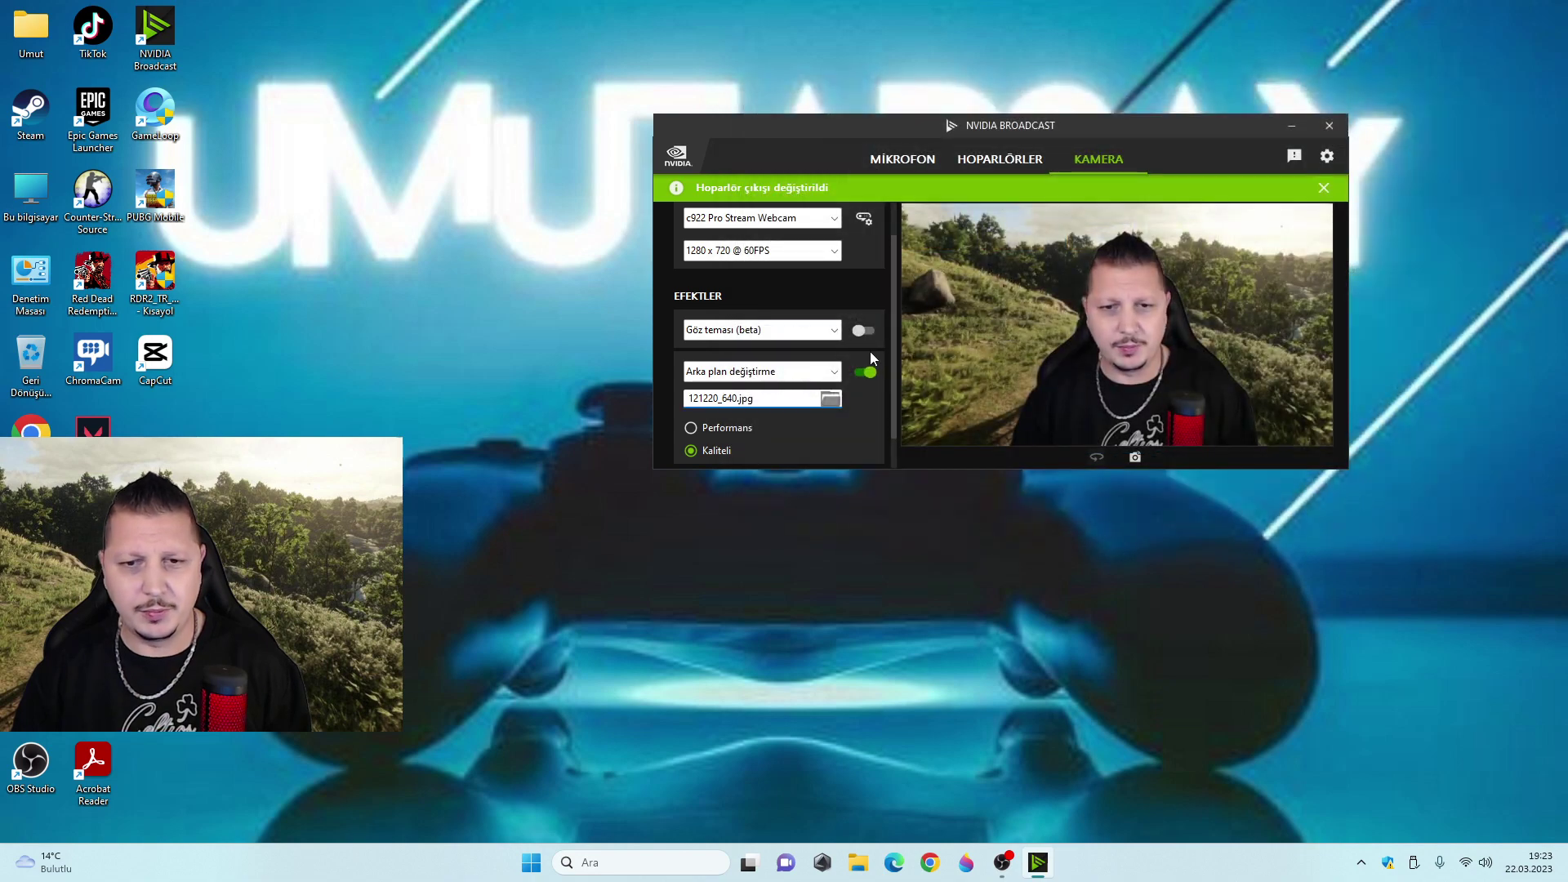
Step: Load day.png from the recently used files as the replacement background
{"action": "left_click", "coordinate": [841, 396]}
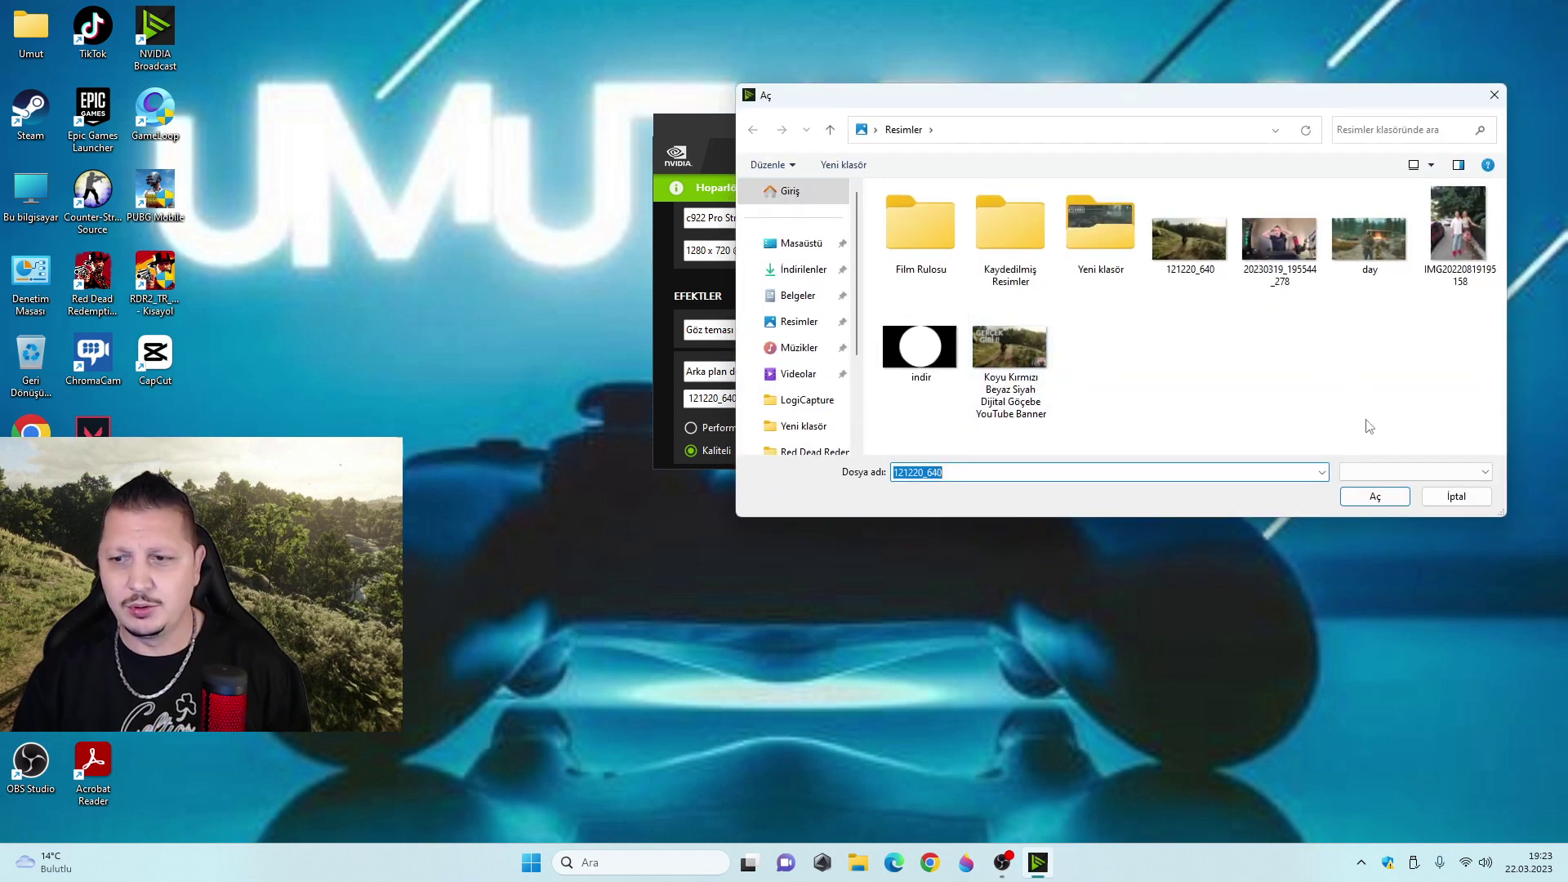
{"action": "left_click", "coordinate": [1425, 472]}
{"action": "left_click", "coordinate": [1423, 488]}
{"action": "left_click", "coordinate": [1321, 473]}
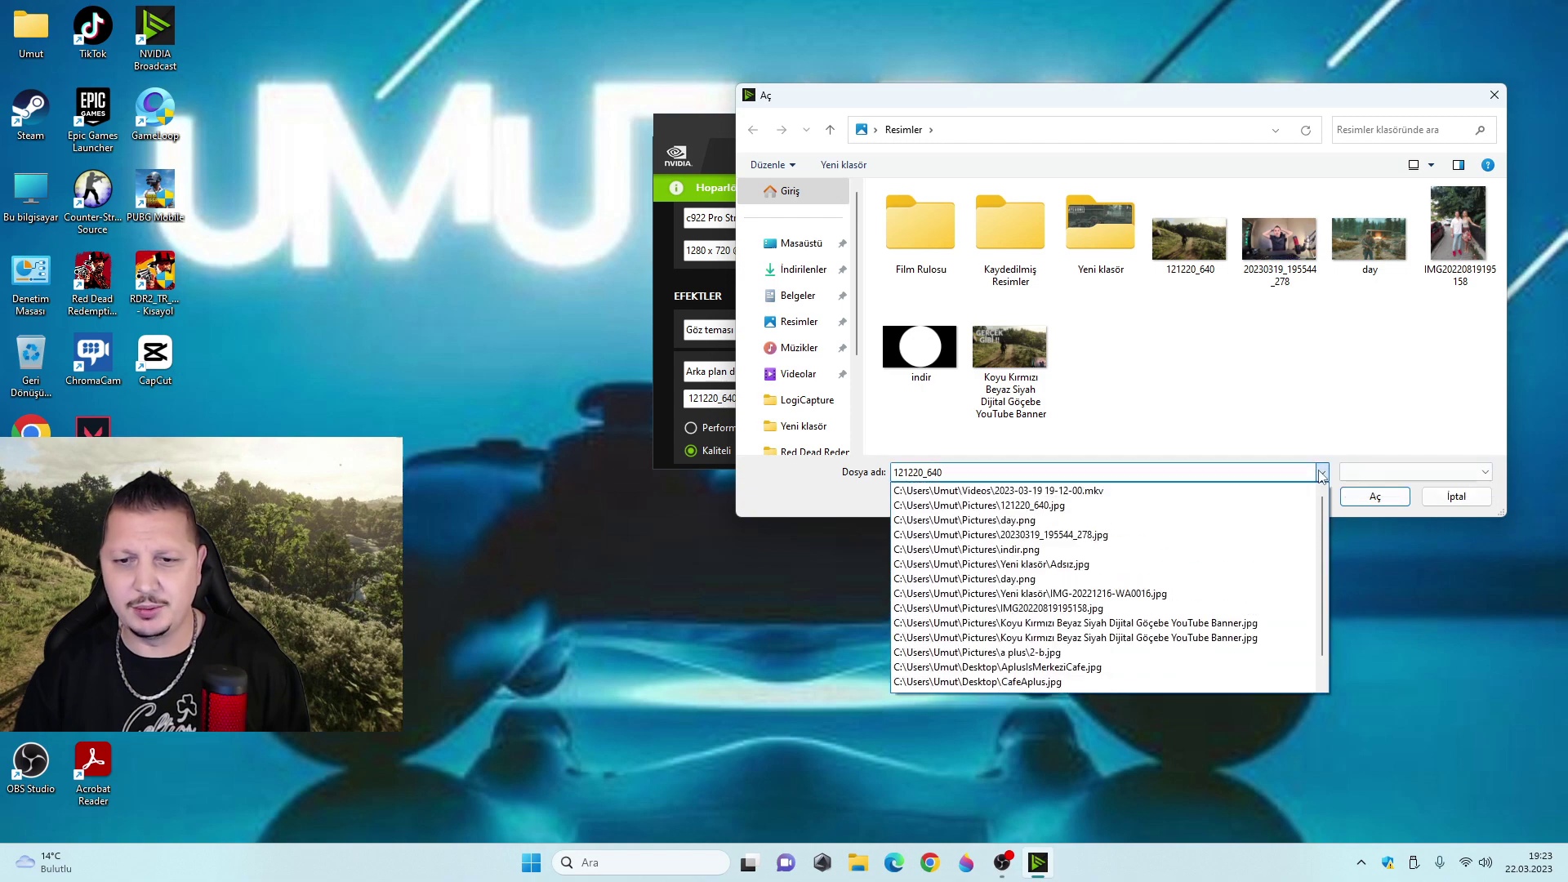
{"action": "left_click", "coordinate": [1272, 527]}
{"action": "left_click", "coordinate": [1375, 498]}
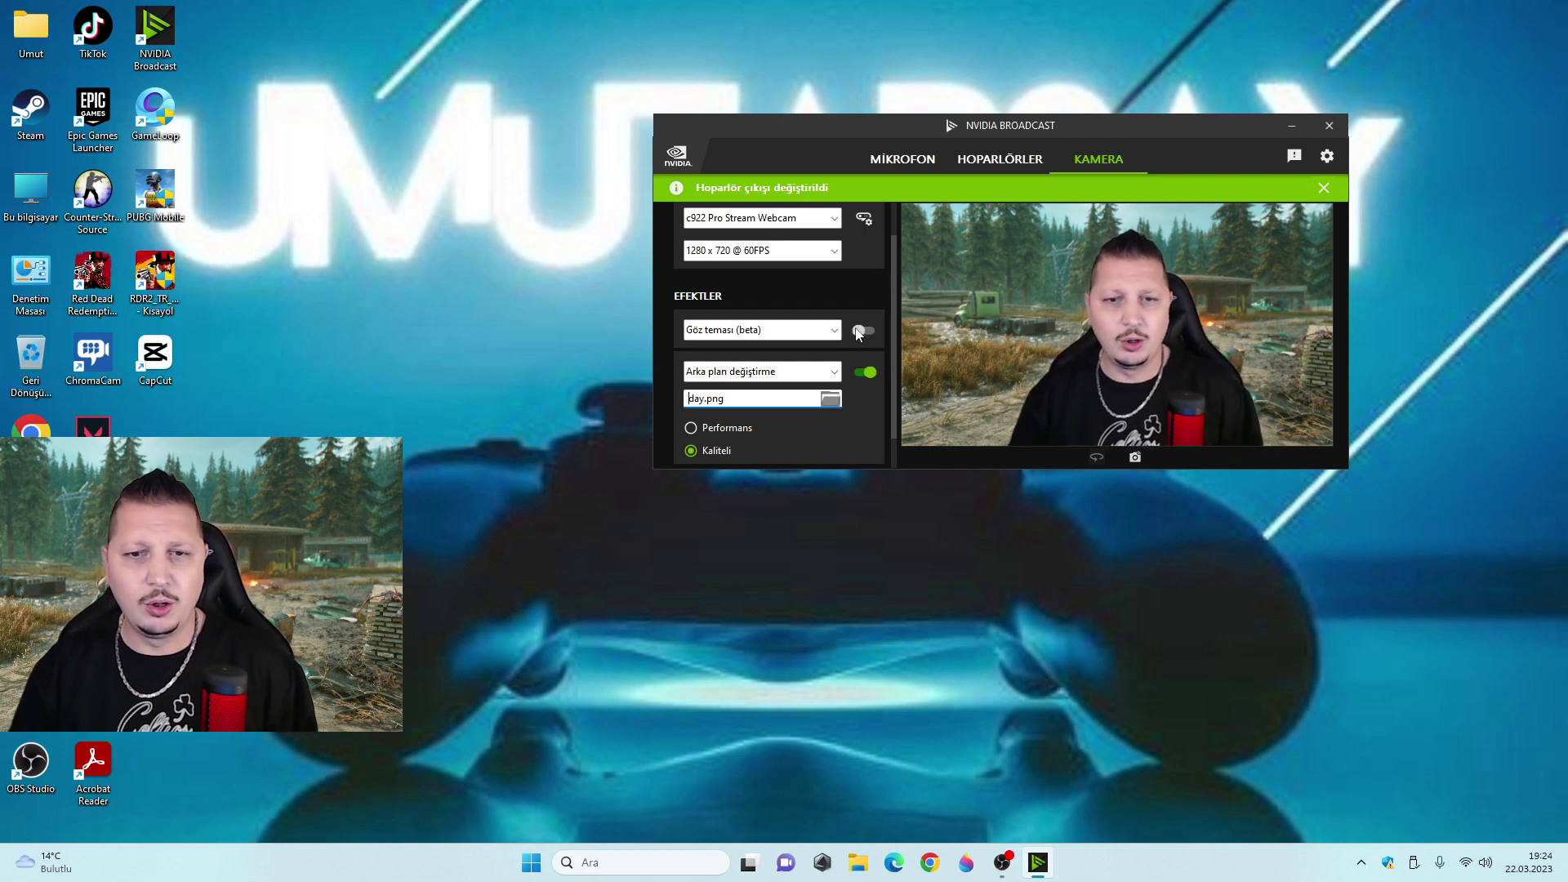
Step: Switch the camera effect to Otomatik Çerçeveleme and raise its Yakınlaştırma level slightly
{"action": "left_click", "coordinate": [826, 372]}
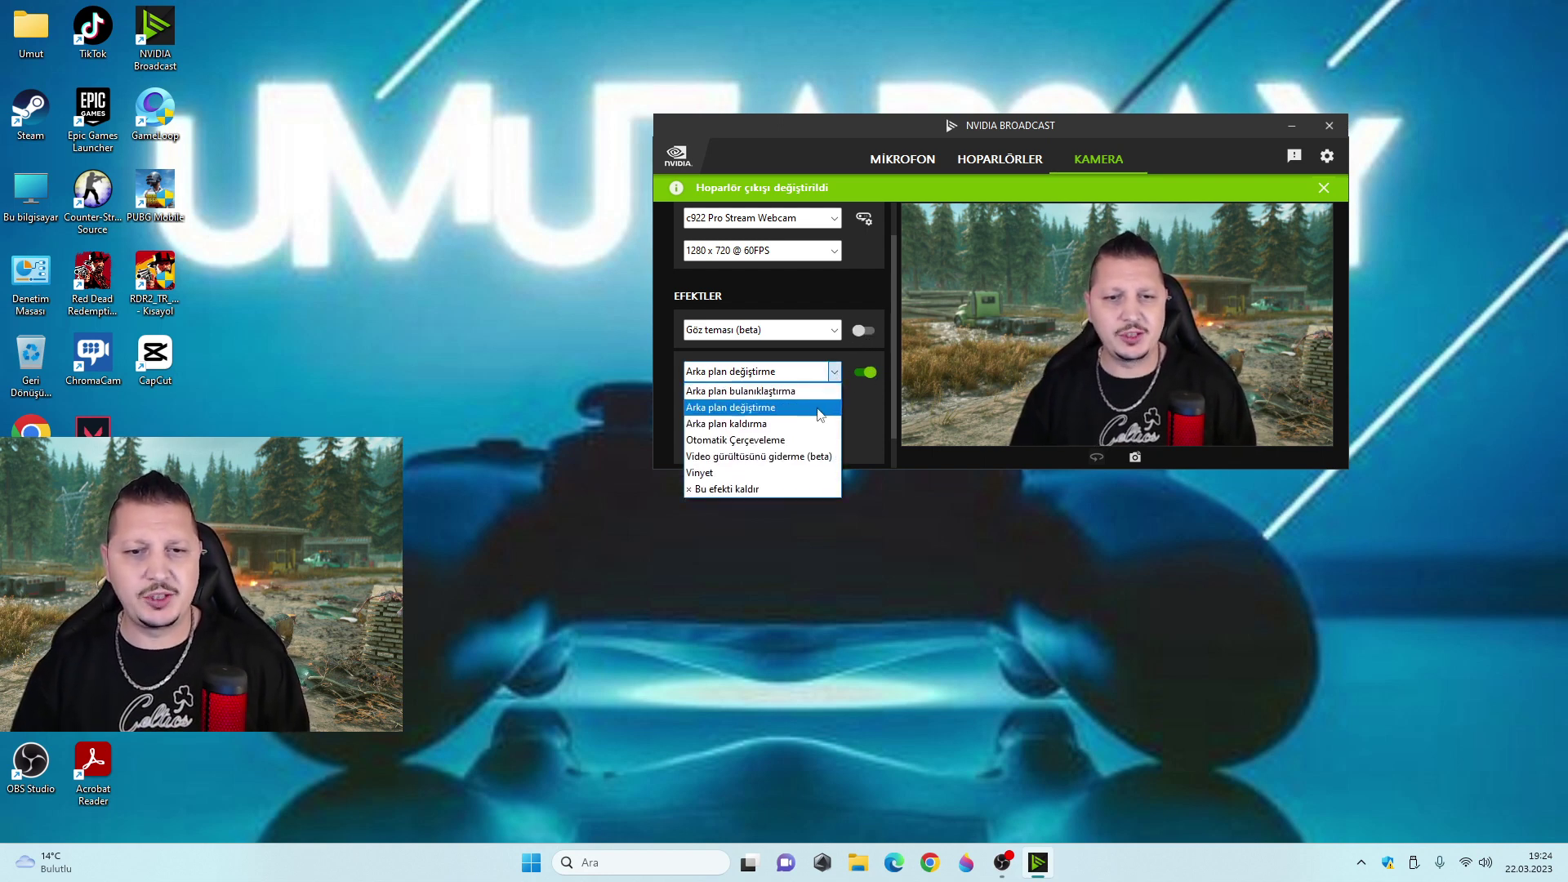
{"action": "left_click", "coordinate": [812, 439]}
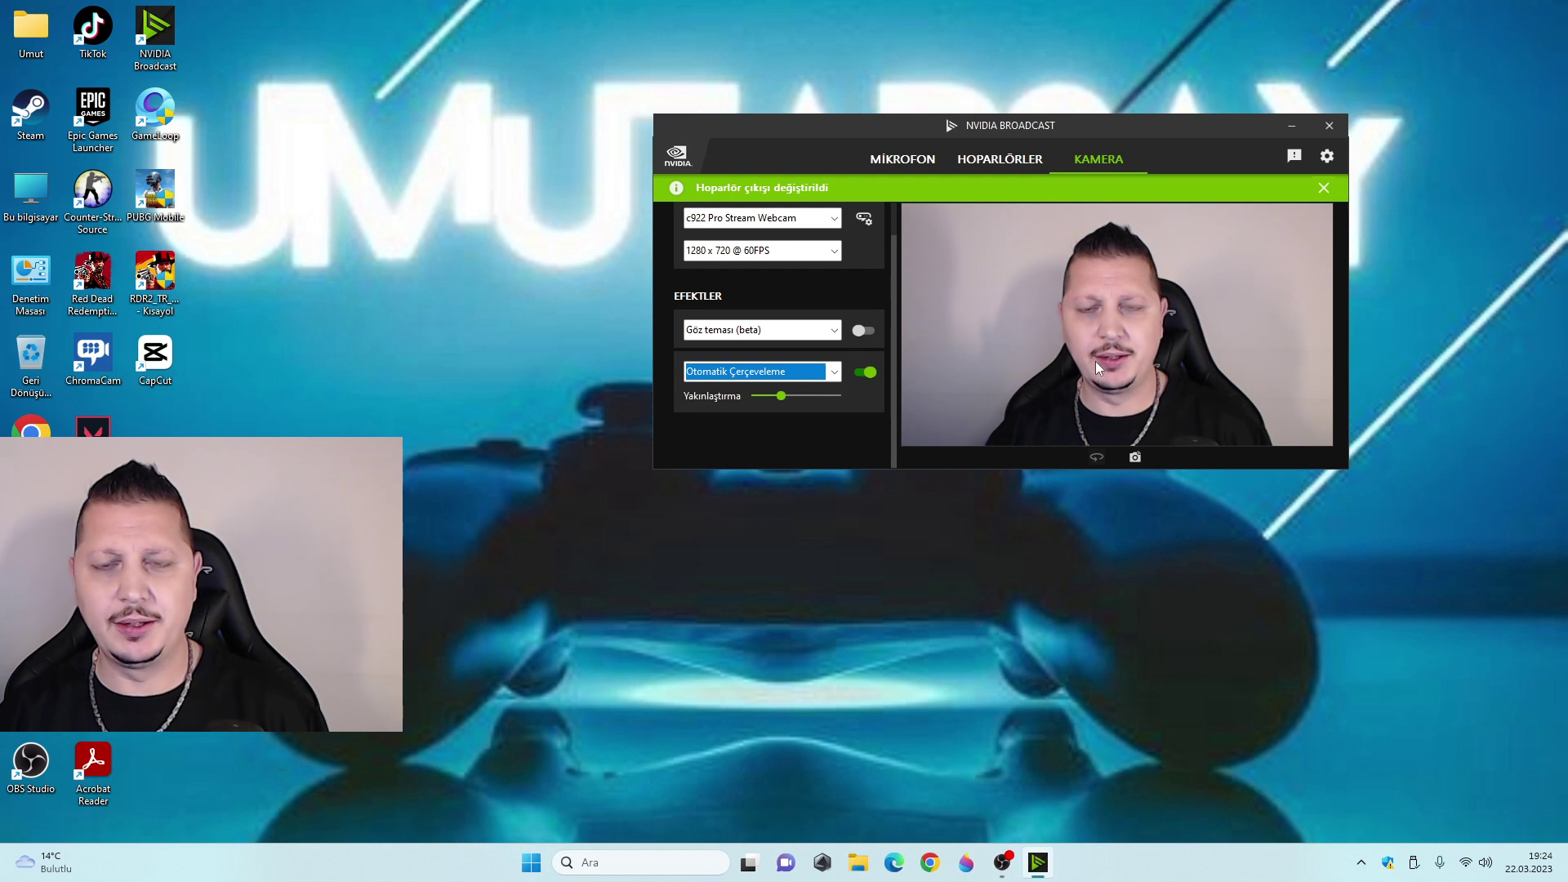
{"action": "mouse_move", "coordinate": [781, 396]}
{"action": "left_mouse_down"}
{"action": "mouse_move", "coordinate": [860, 395]}
{"action": "mouse_move", "coordinate": [787, 395]}
{"action": "left_mouse_up"}
Step: Switch the camera effect to Vinyet and enable Yüz izleme
{"action": "left_click", "coordinate": [833, 372]}
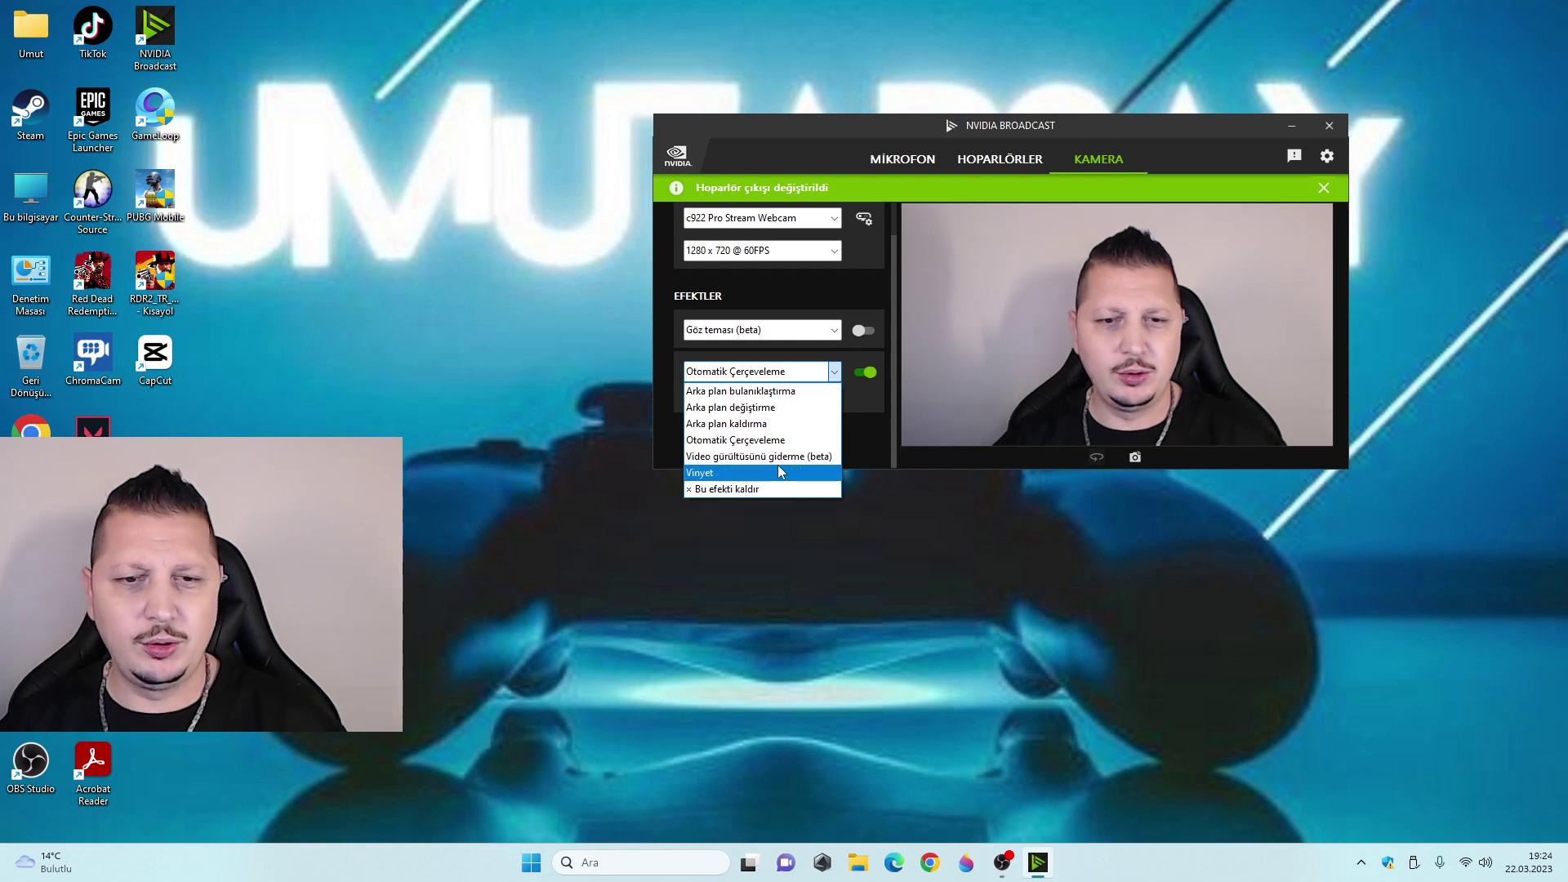
{"action": "left_click", "coordinate": [777, 469]}
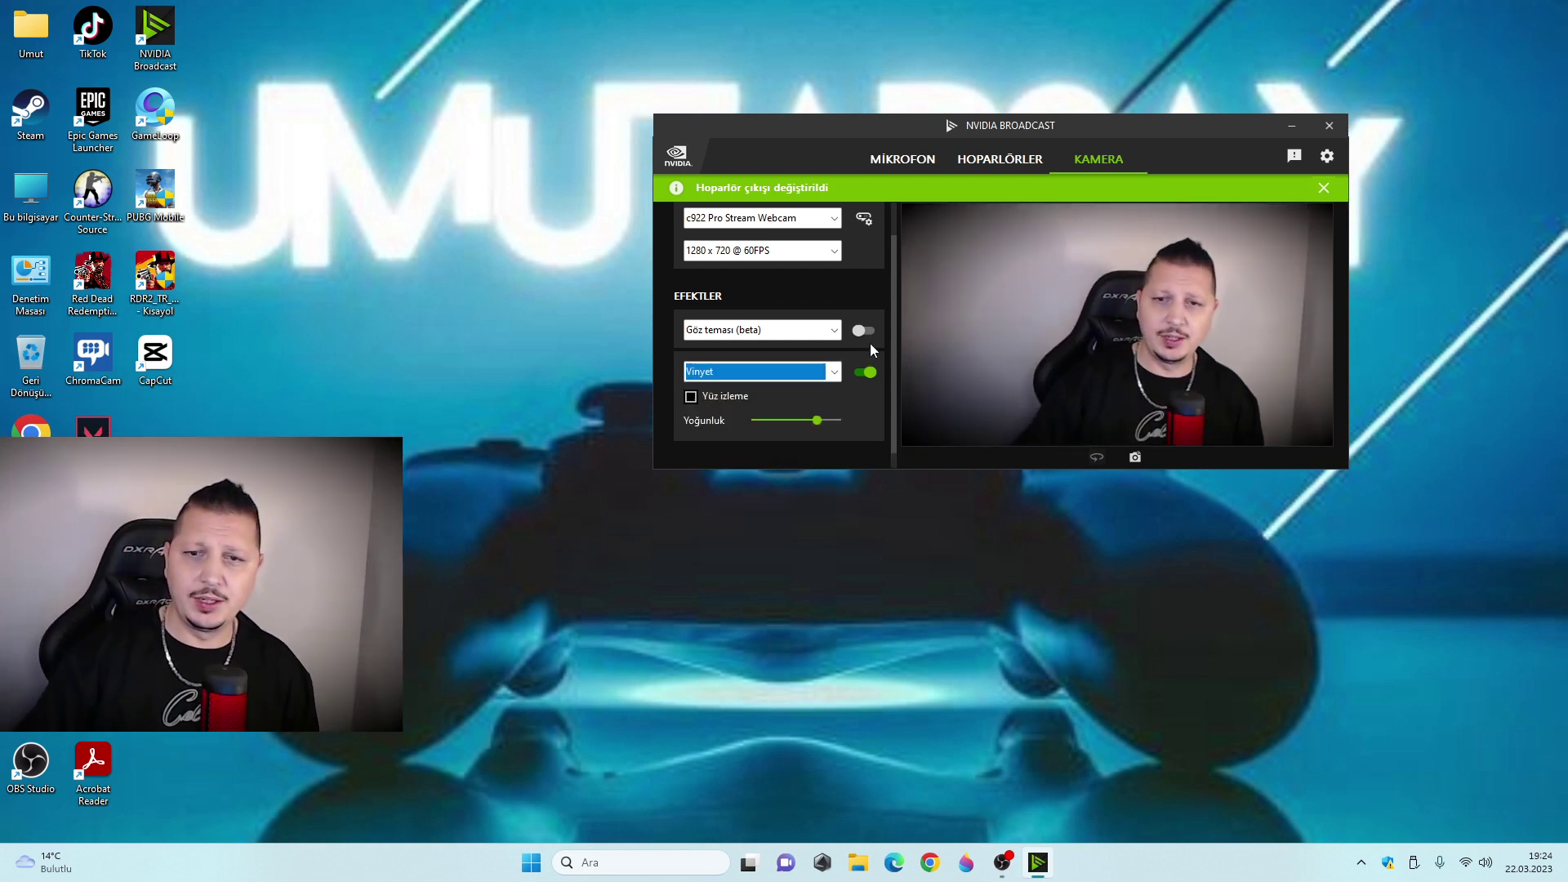
{"action": "left_click", "coordinate": [690, 396]}
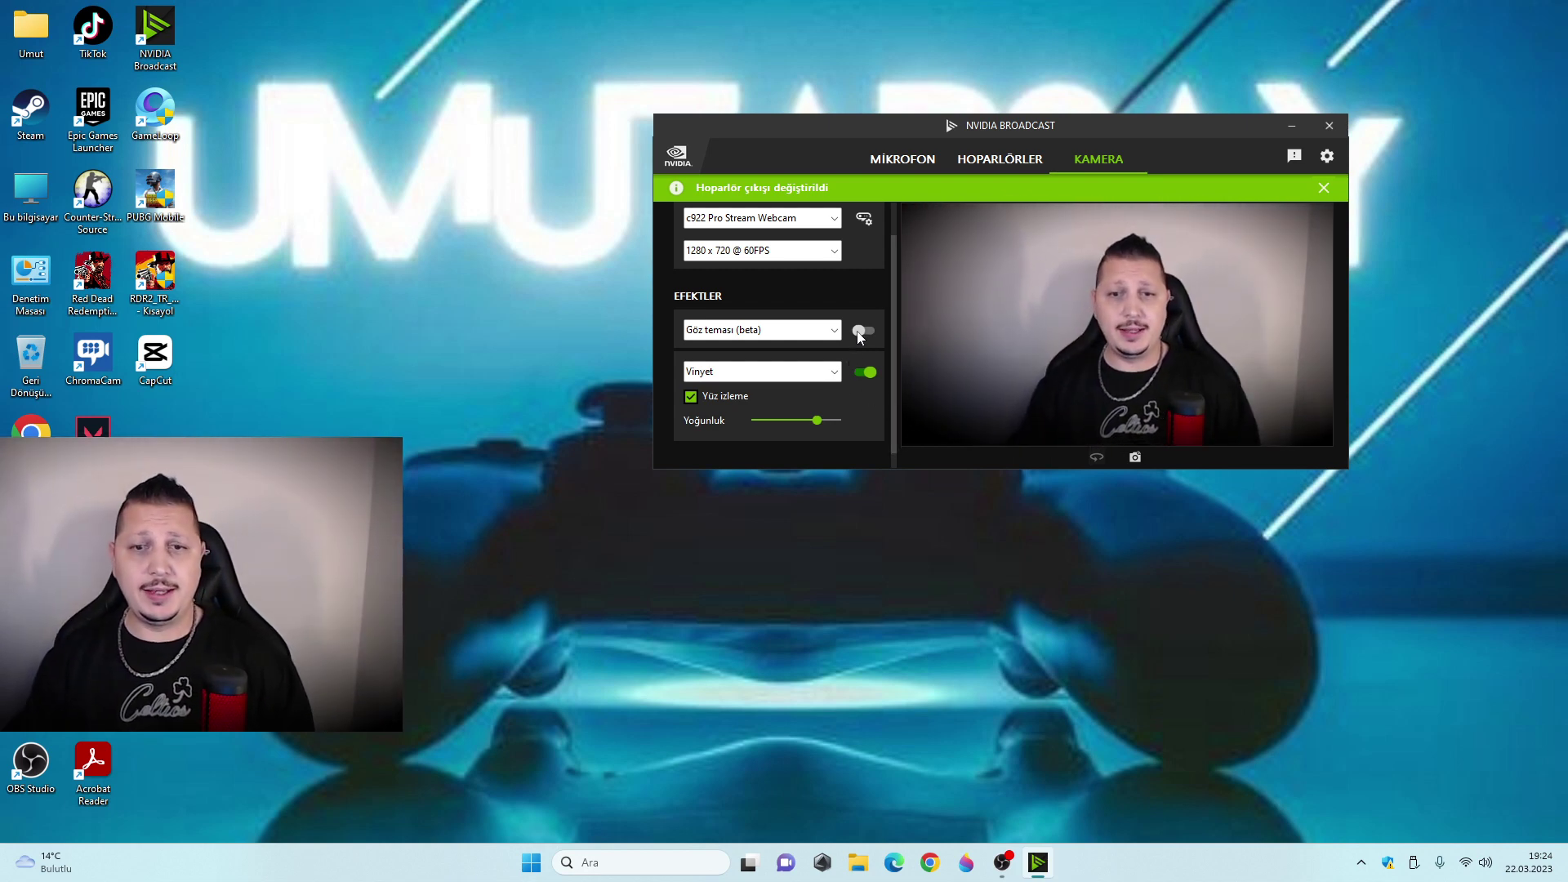
Step: Toggle the Göz teması (beta) effect on and off to compare, leave it on, and check the other effects available for its slot
{"action": "left_click", "coordinate": [859, 337]}
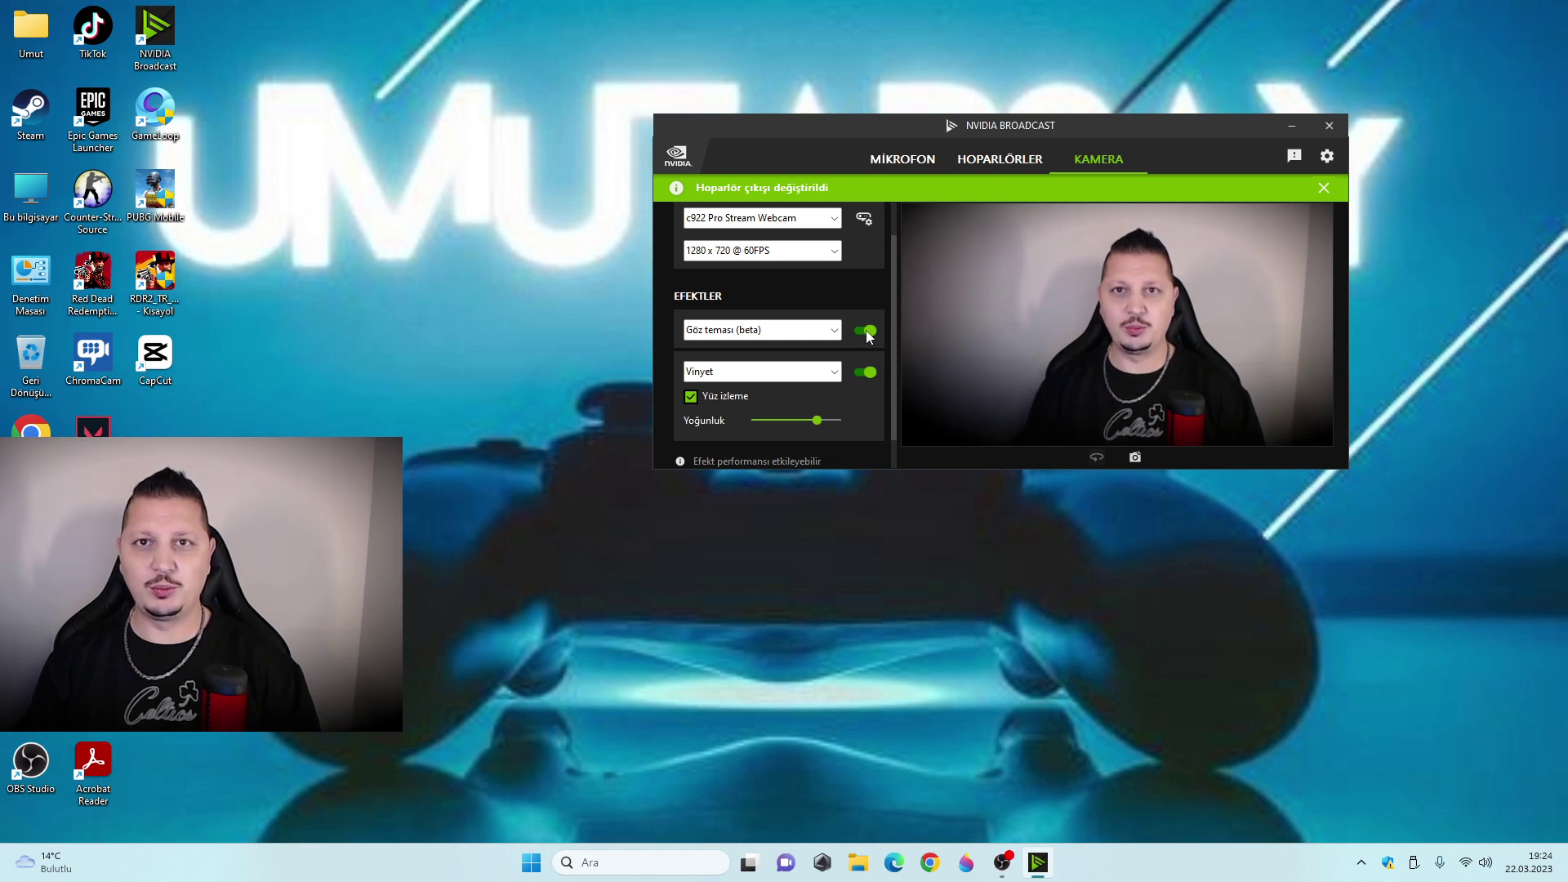
{"action": "left_click", "coordinate": [866, 331]}
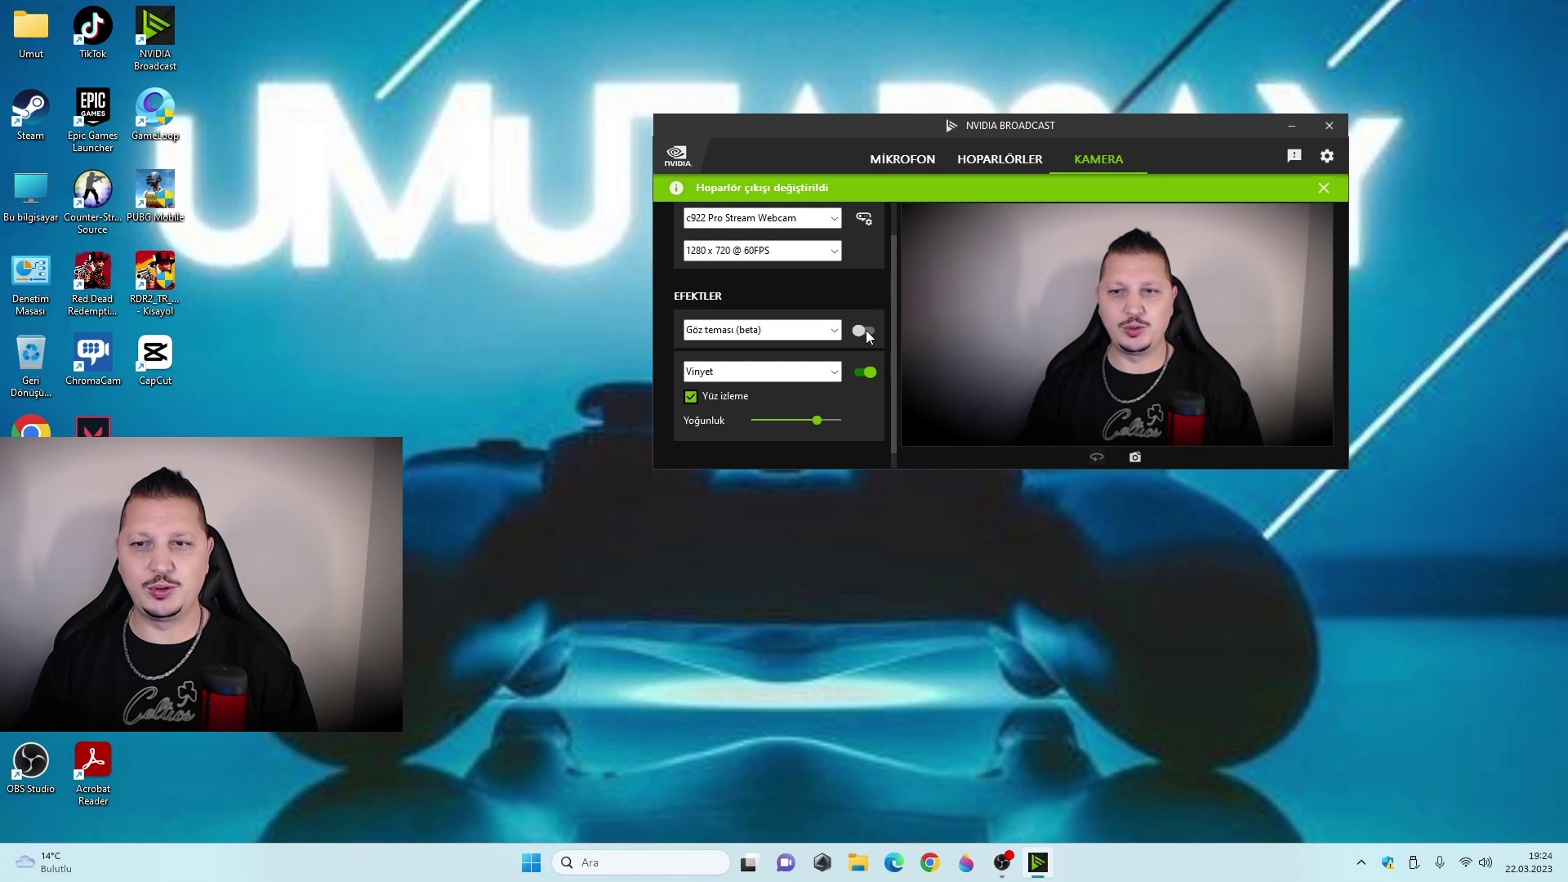
{"action": "left_click", "coordinate": [866, 331]}
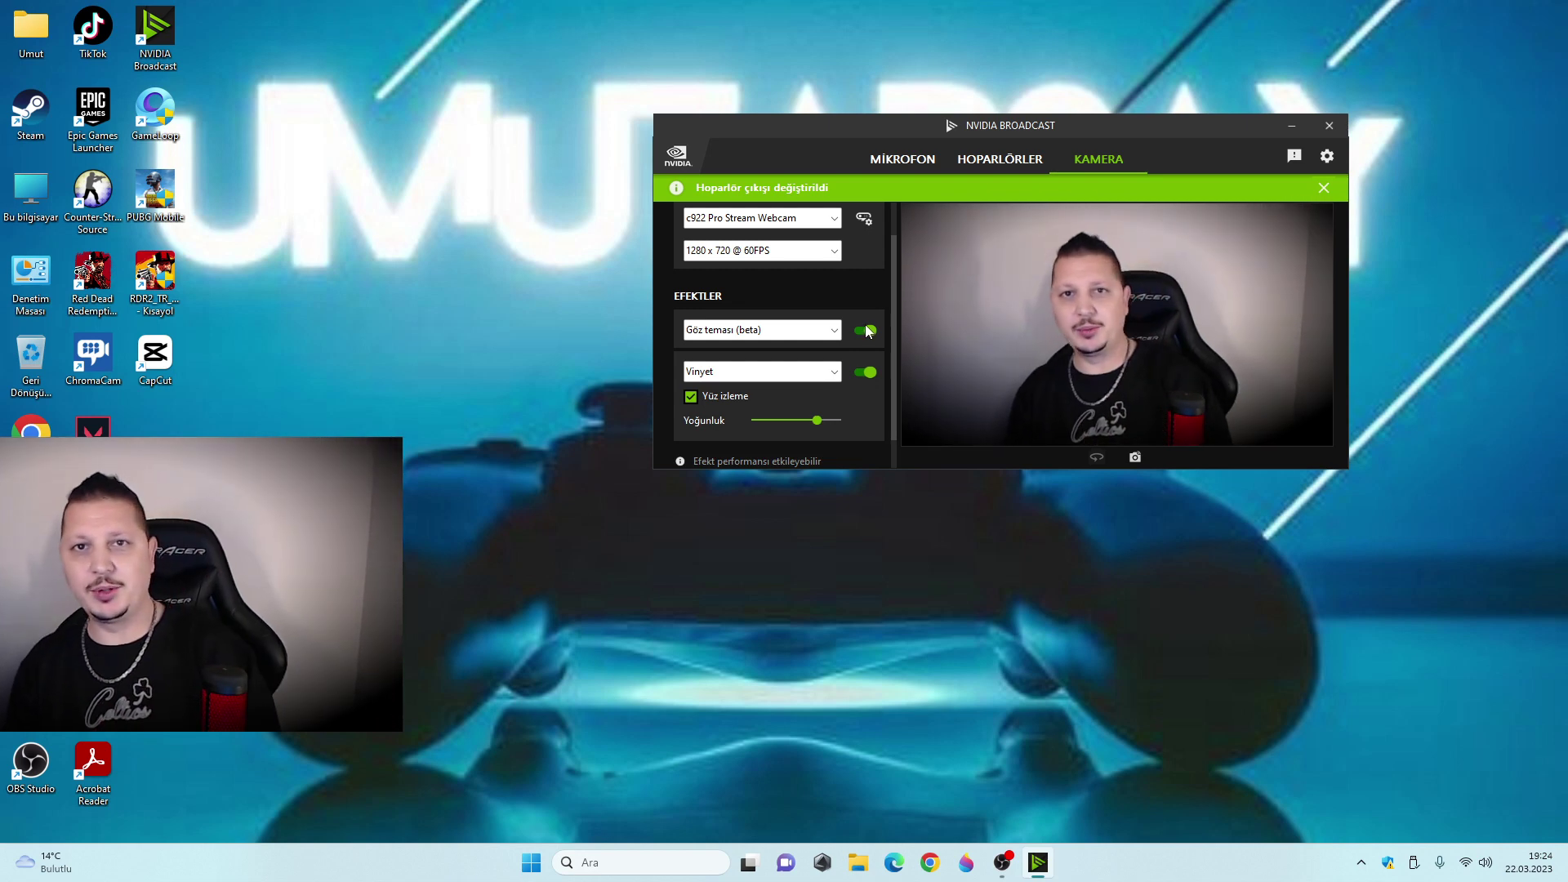
{"action": "left_click", "coordinate": [864, 331]}
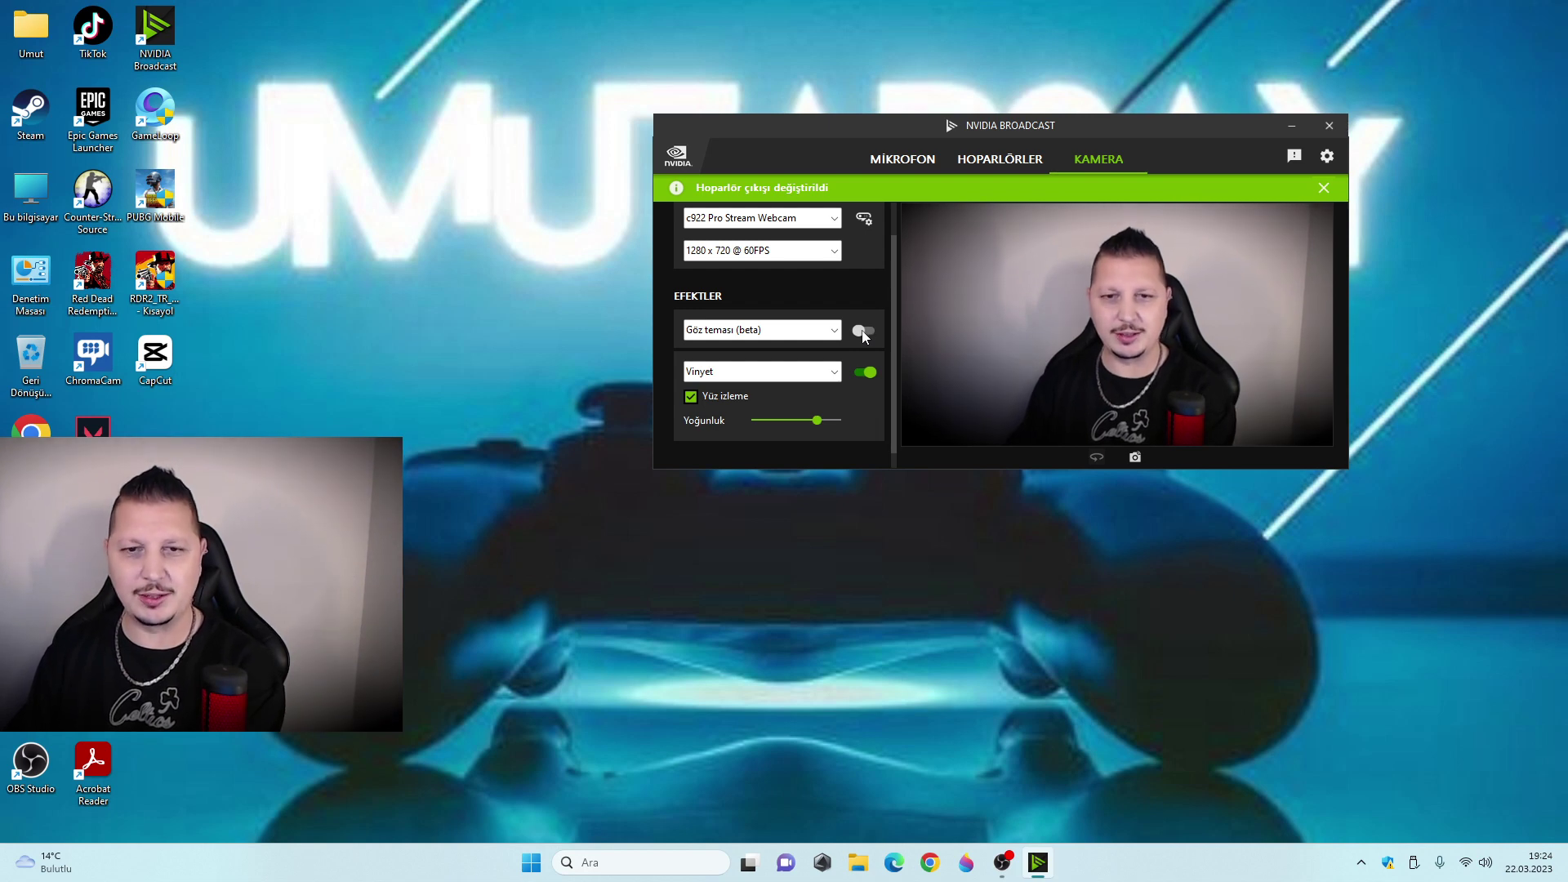
{"action": "left_click", "coordinate": [864, 331]}
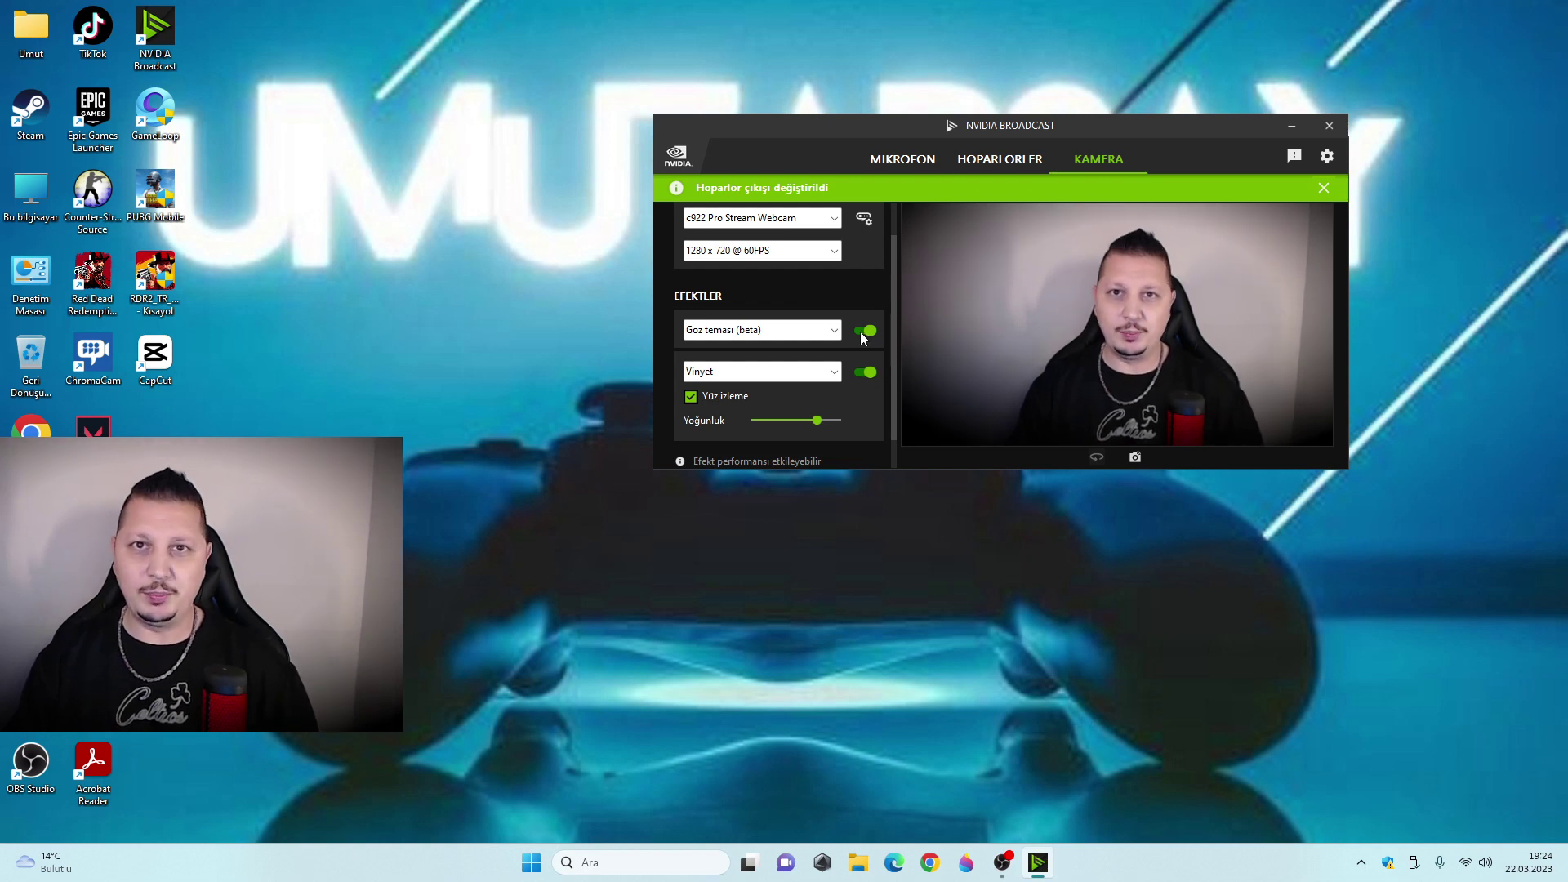
{"action": "left_click", "coordinate": [837, 331]}
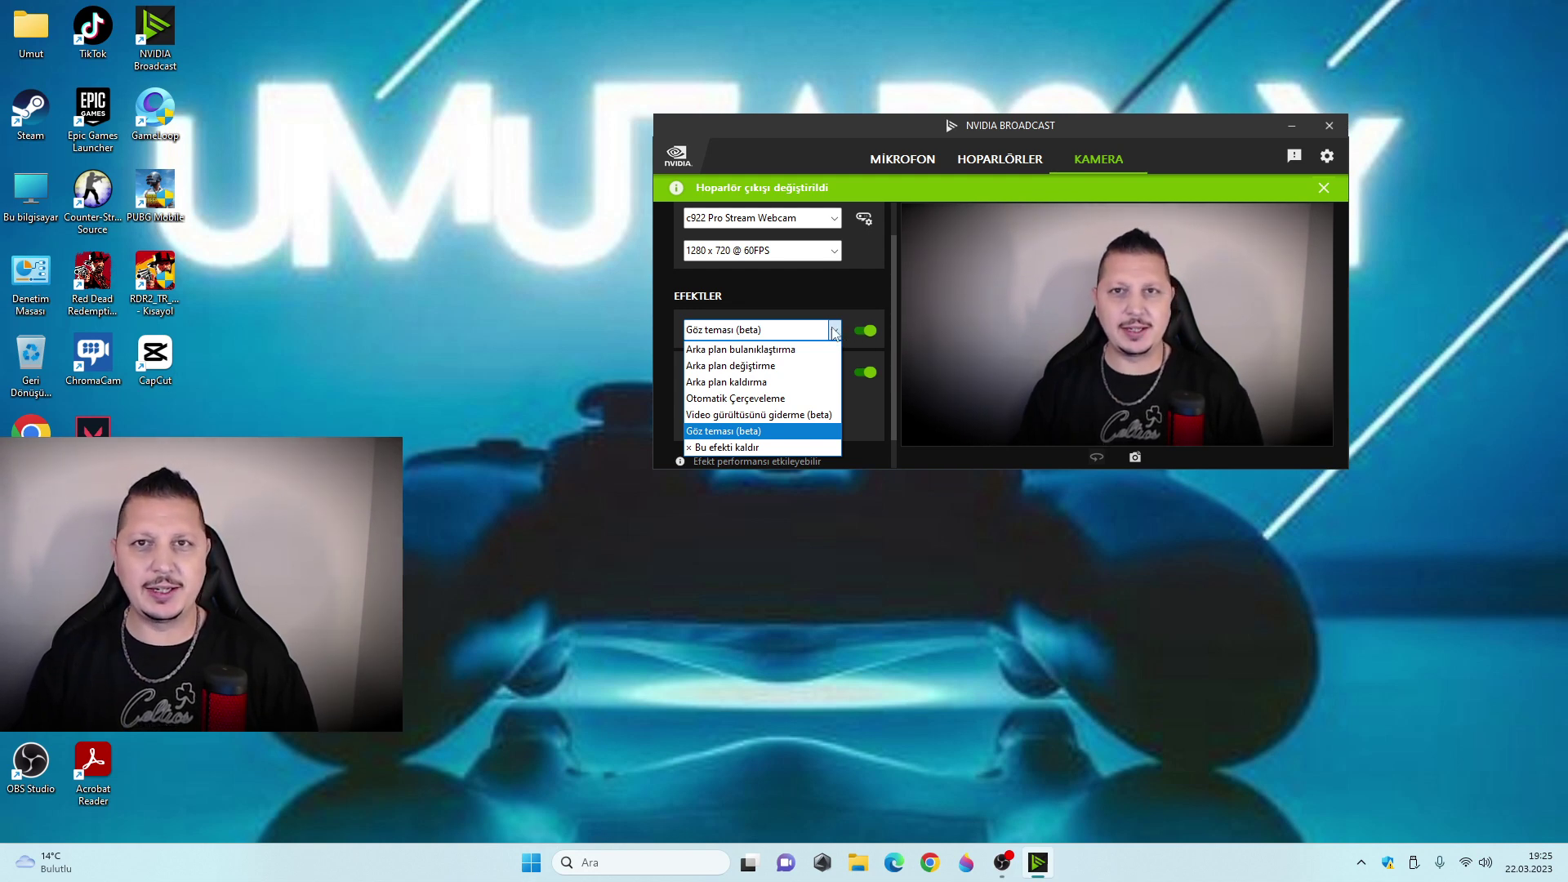
{"action": "left_click", "coordinate": [834, 331]}
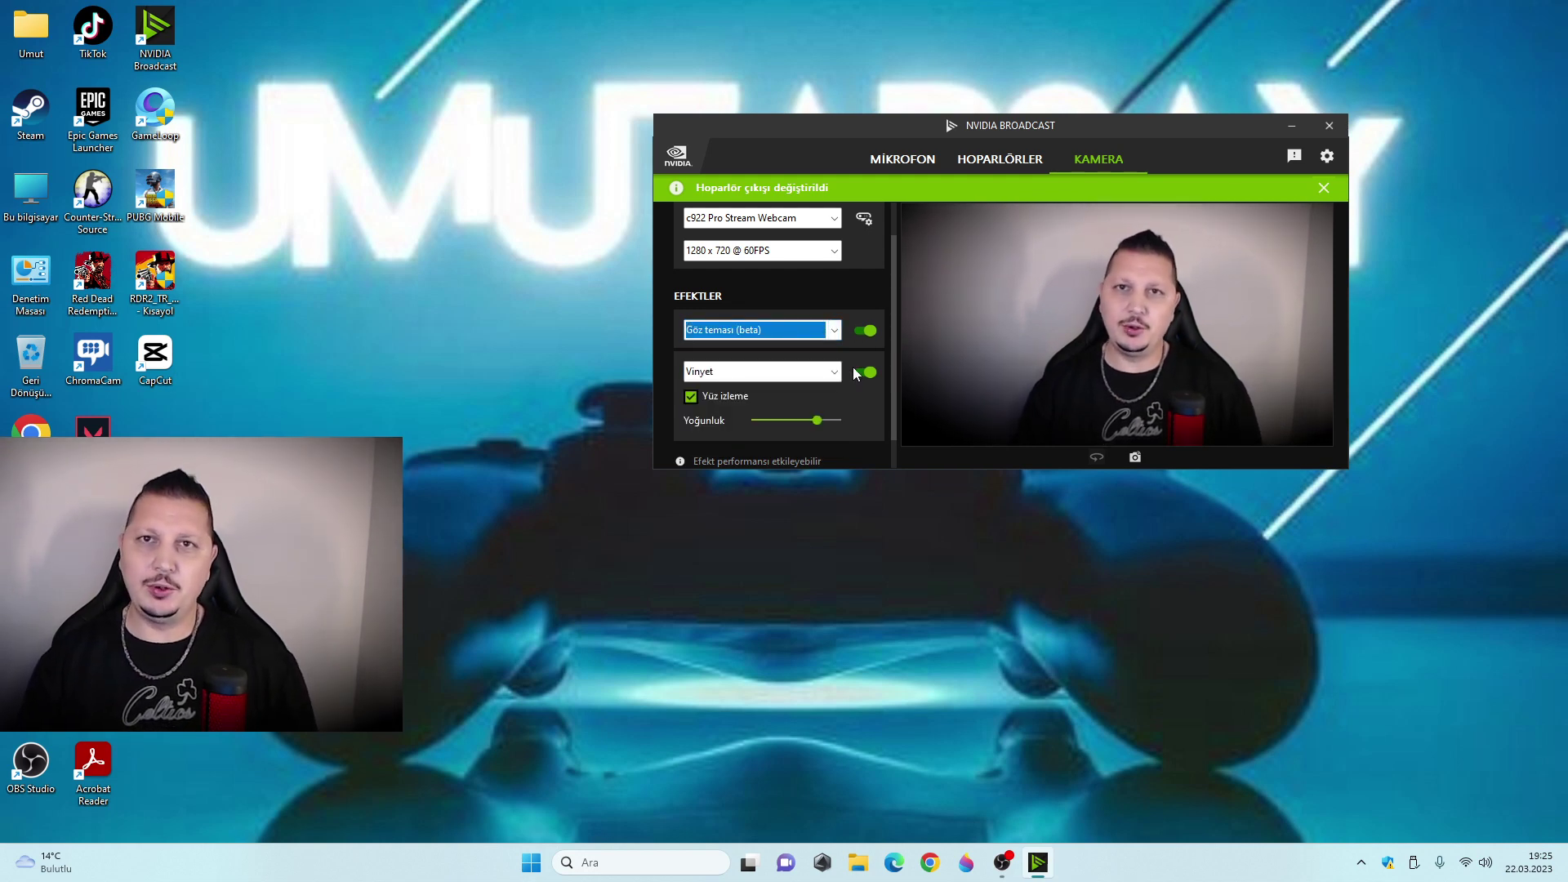